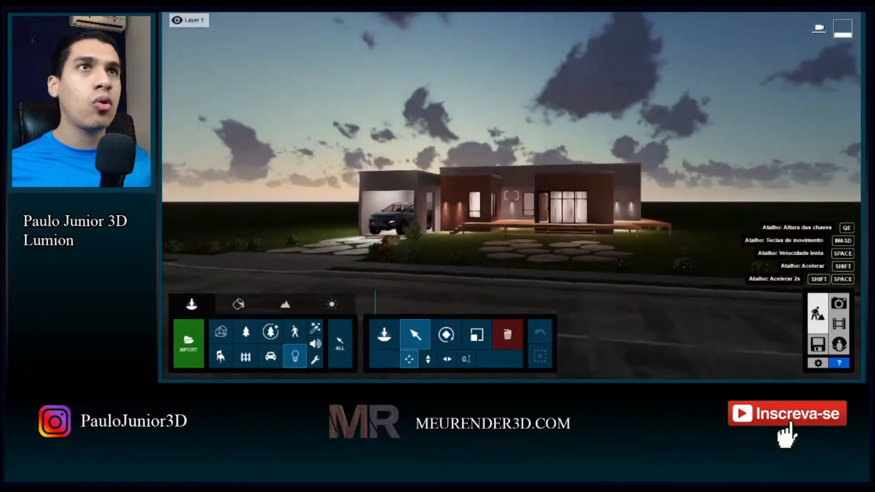
Show the ENTORNO layer to view the surroundings of the house, and hide it again
mouse_move(261, 29)
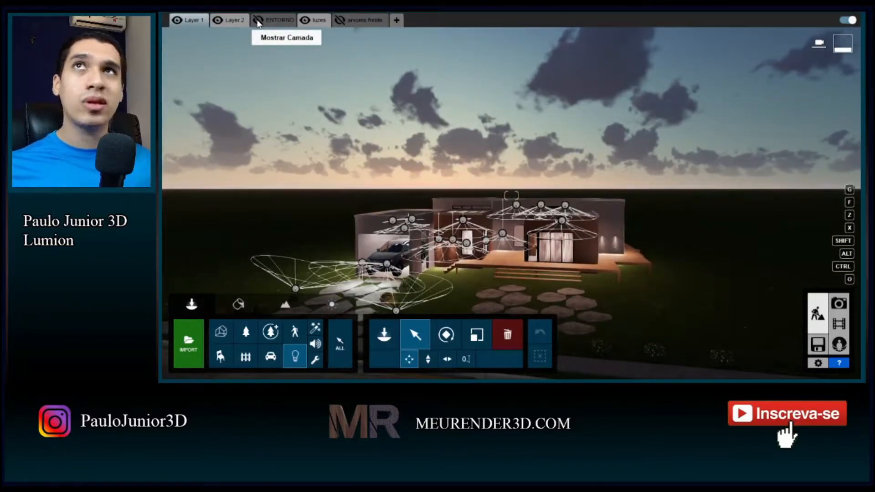
click(258, 20)
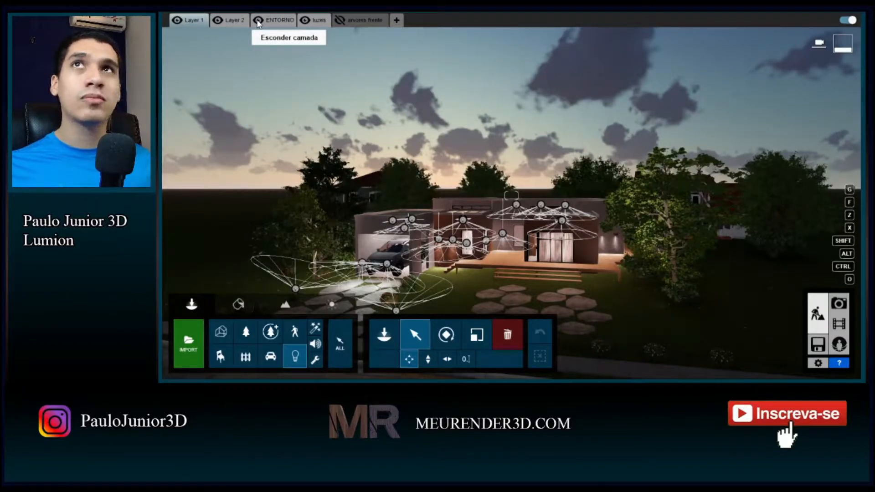
click(258, 20)
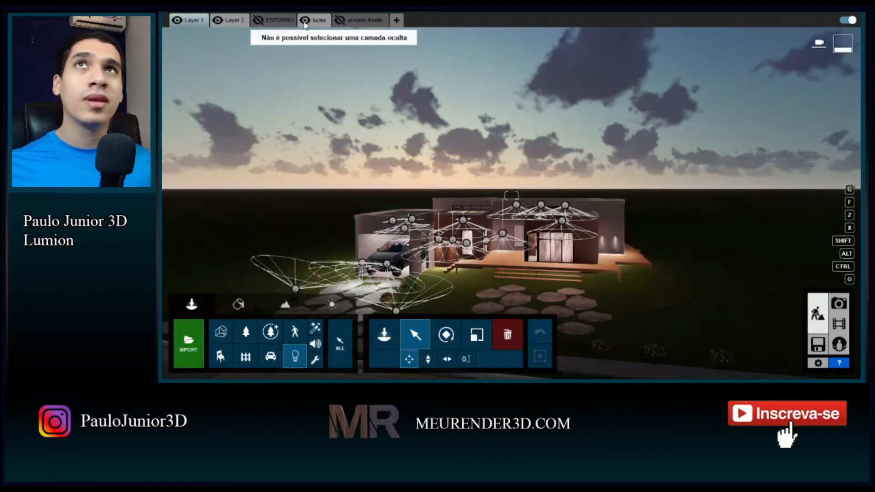
Show the front trees layer to view the vegetation across the street, and hide the layer again
click(343, 21)
key(w)
right_drag(346, 68, 292, 141)
key(s)
right_drag(492, 94, 495, 124)
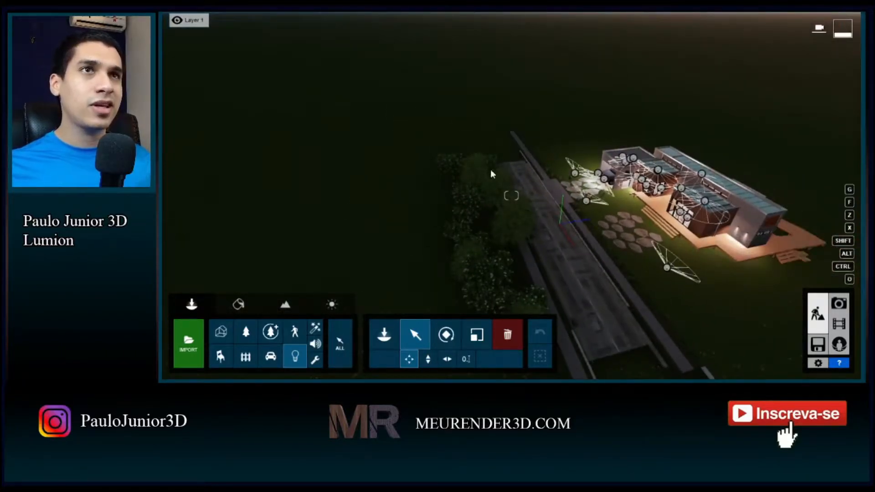
mouse_move(365, 55)
click(339, 22)
Examine the exterior lights along the facade, from the garage past the windows to the far end of the deck
right_drag(526, 168, 615, 196)
key(w)
key(w)
right_drag(511, 196, 506, 153)
key(w)
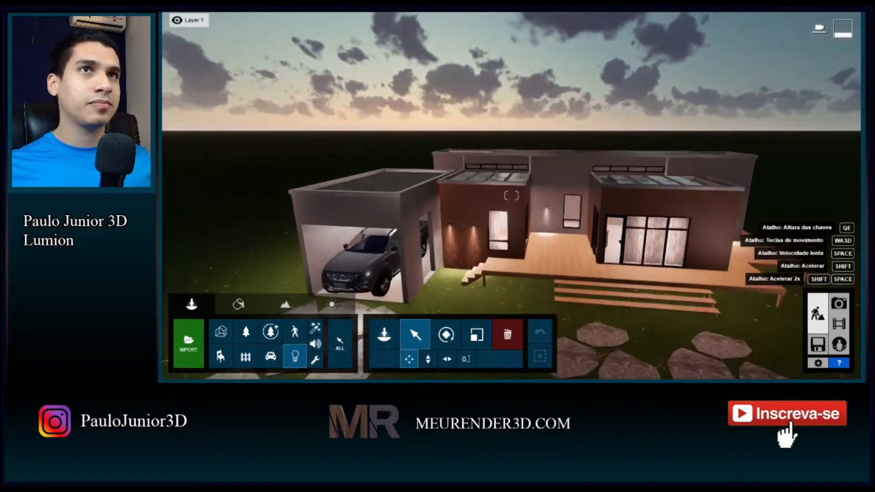
key(s)
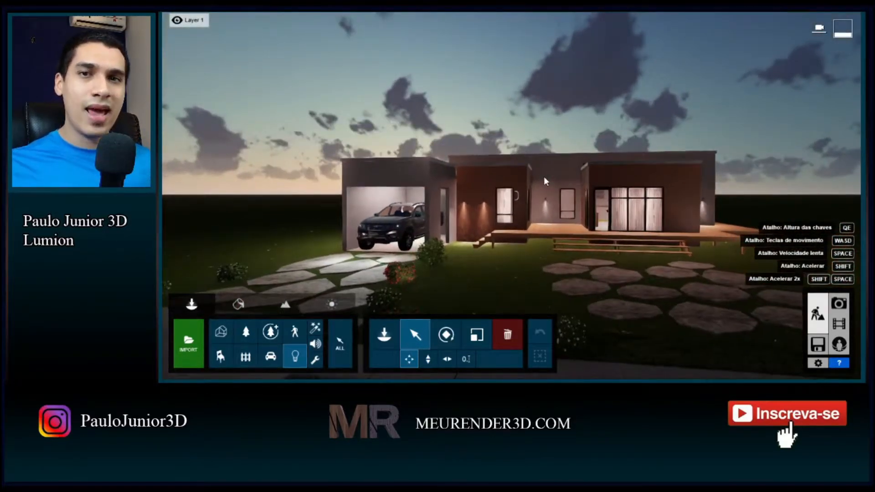
right_drag(591, 270, 603, 269)
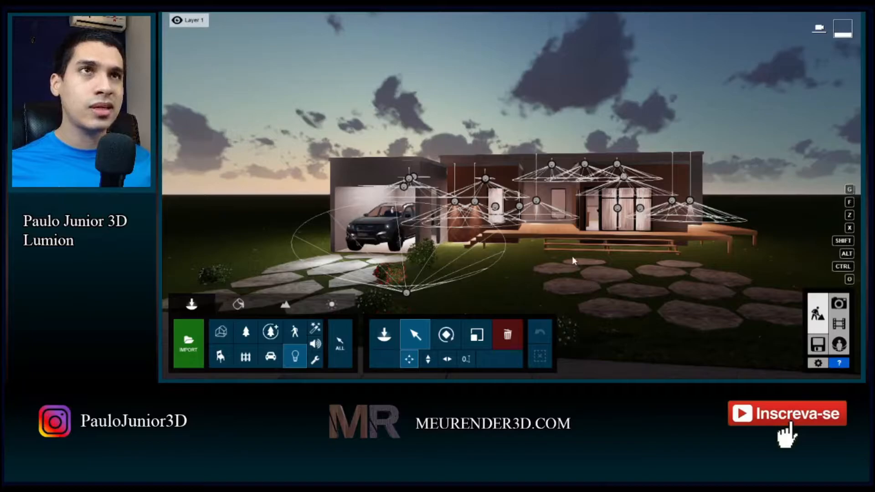
key(w)
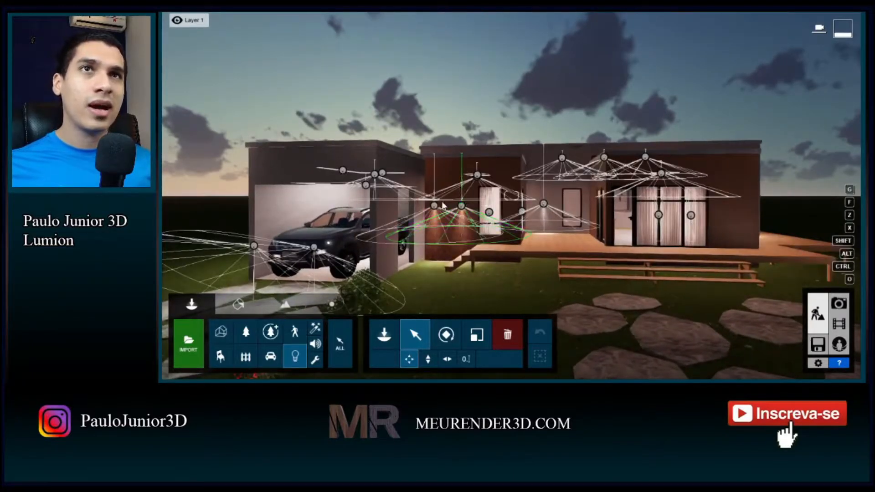
key(w)
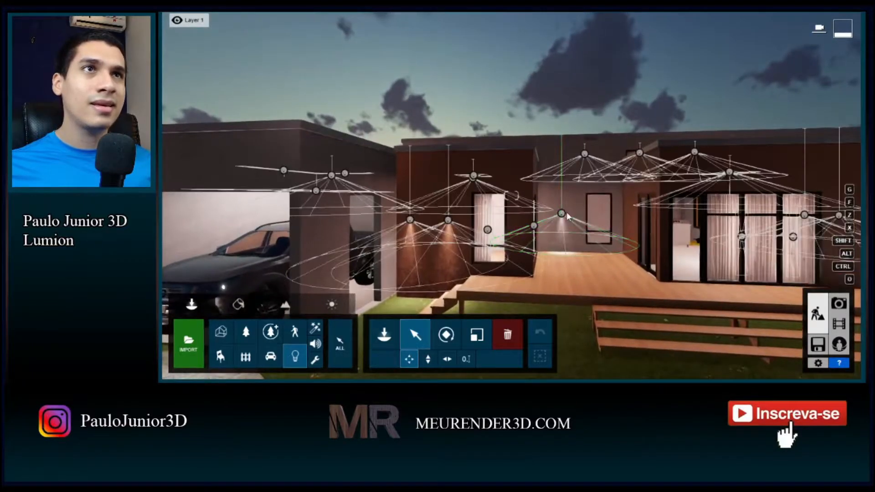
key(s)
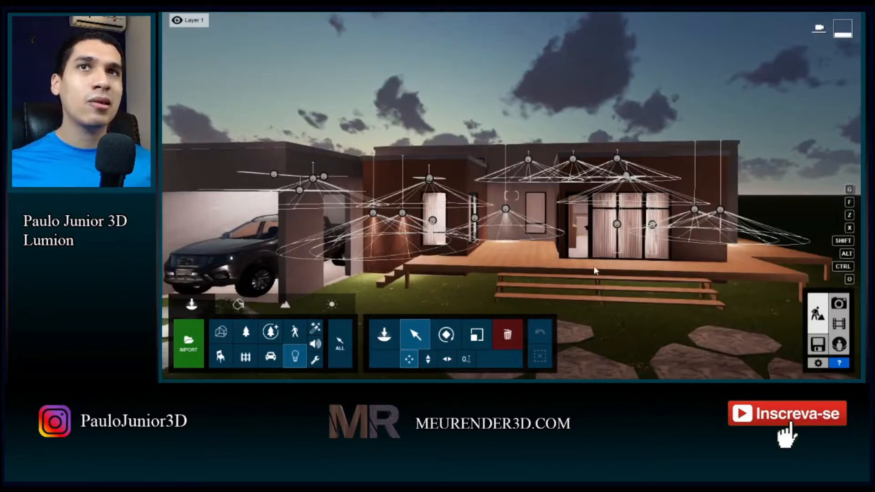
key(d)
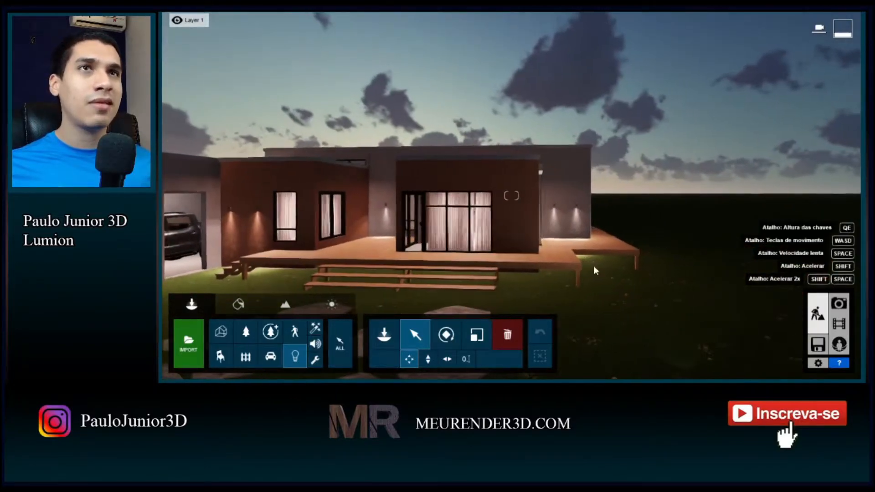
key(w)
key(a)
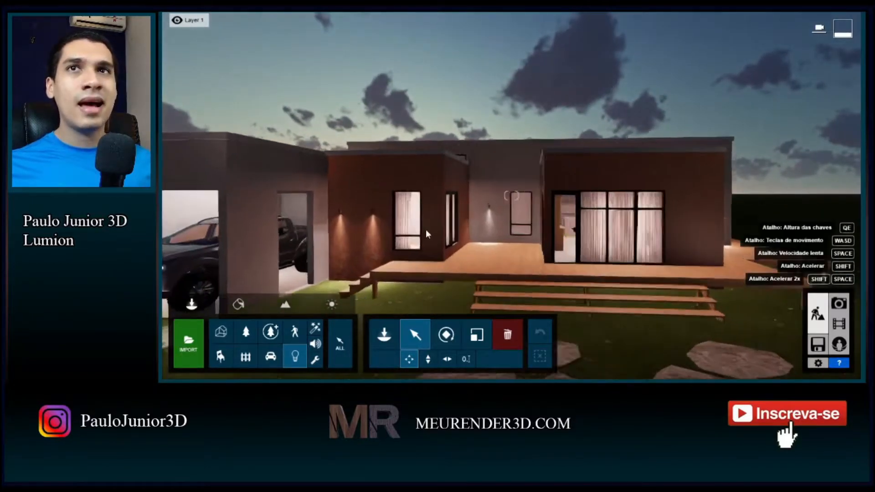
key(a)
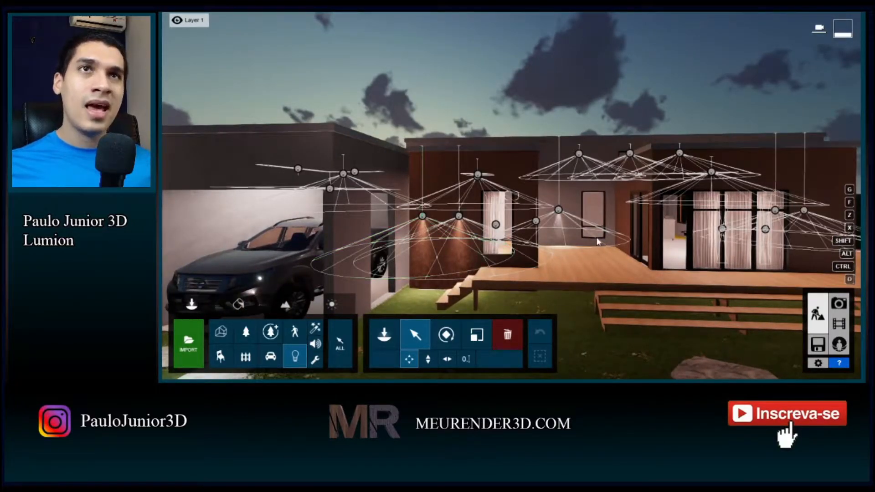
key(s)
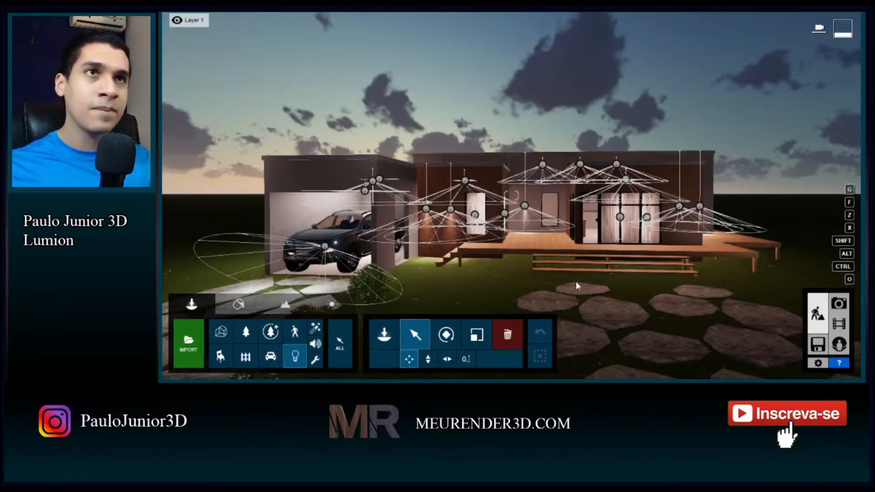
Go inside the living room and examine the square ceiling panel's lights and the row of recessed ceiling spotlights
key(w)
key(d)
key(d)
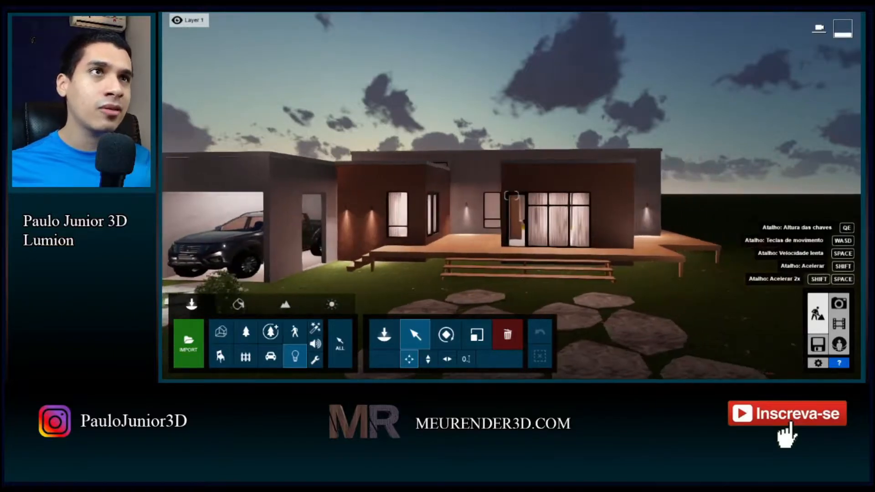
key(w)
key(w)
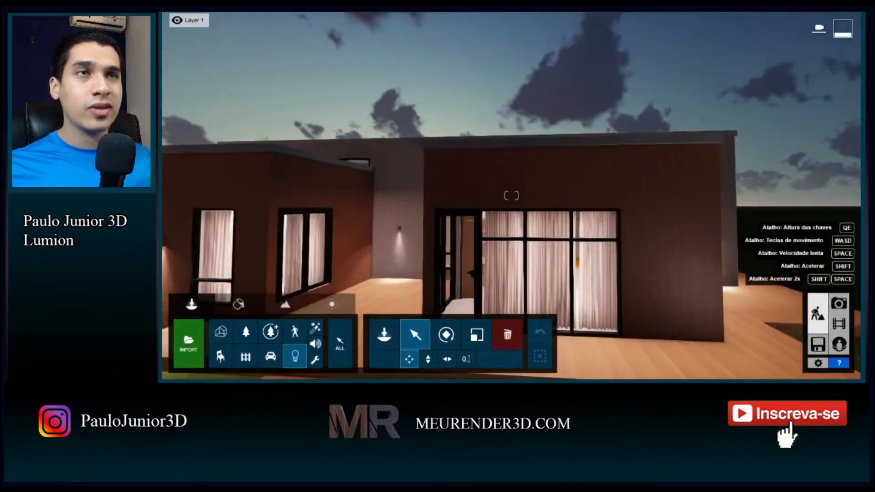
key(w)
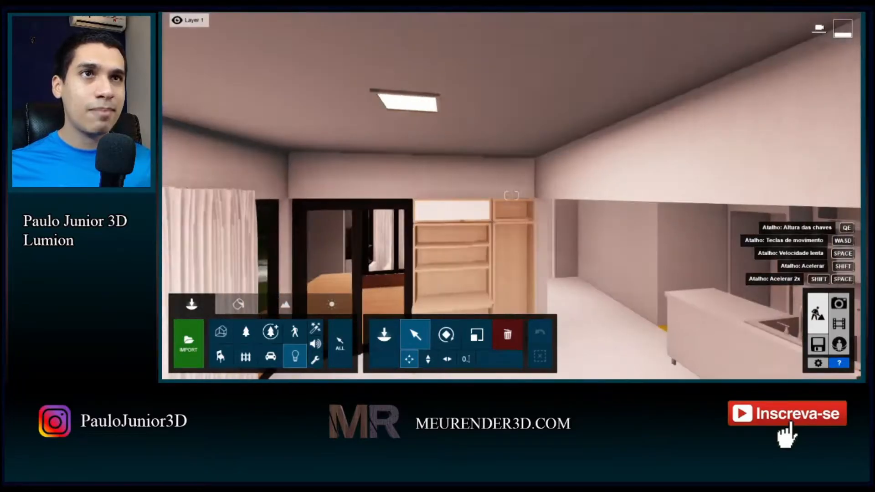
key(e)
right_drag(529, 273, 580, 272)
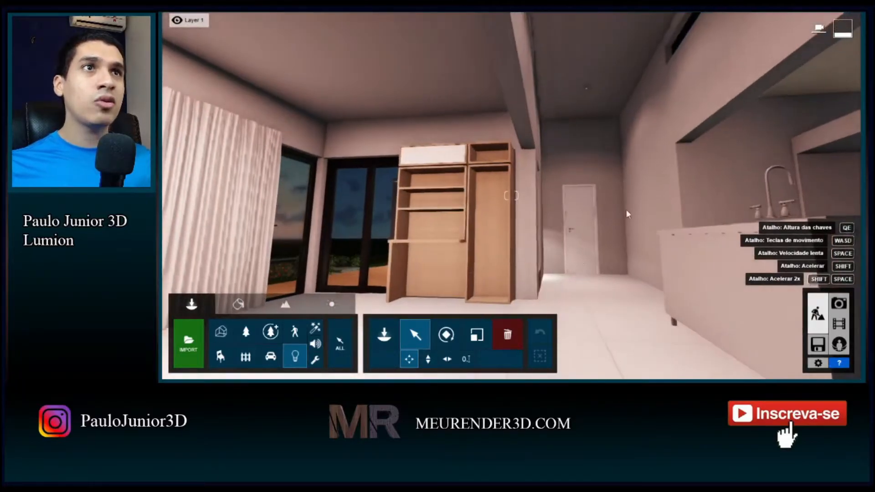
right_drag(729, 272, 729, 239)
right_drag(689, 319, 689, 288)
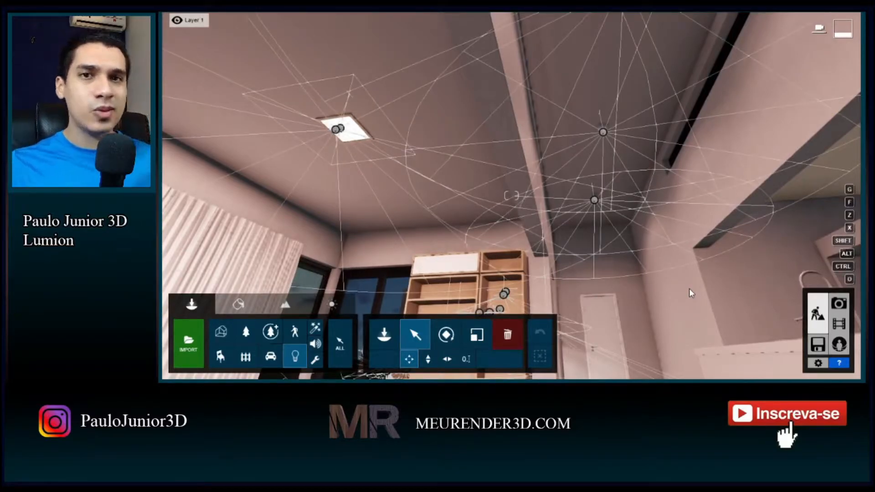
right_drag(627, 267, 387, 151)
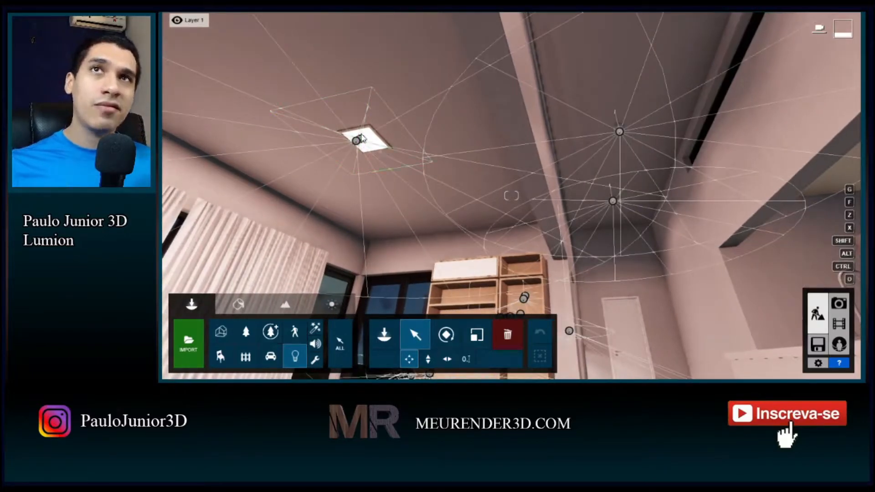
right_drag(586, 206, 675, 137)
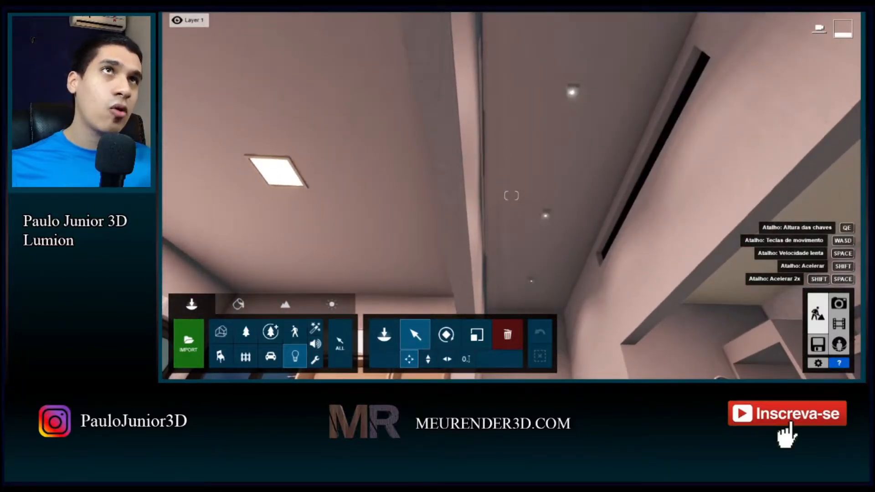
right_drag(675, 137, 591, 232)
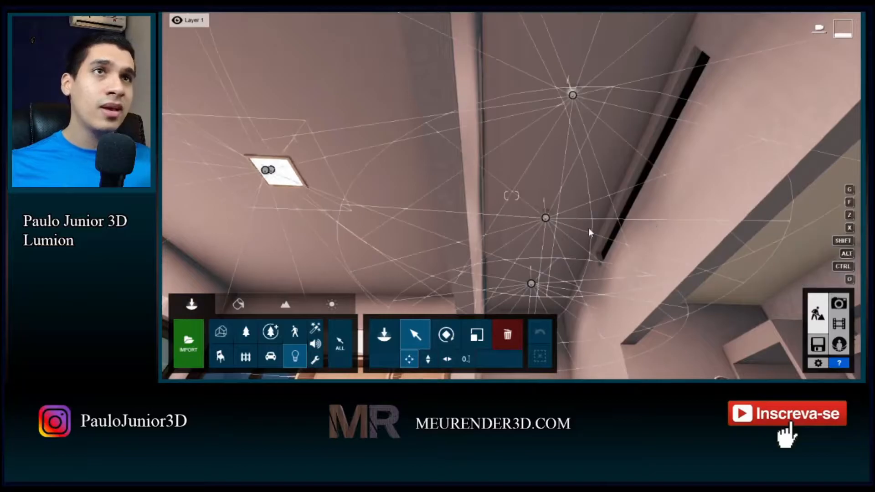
right_drag(581, 133, 532, 269)
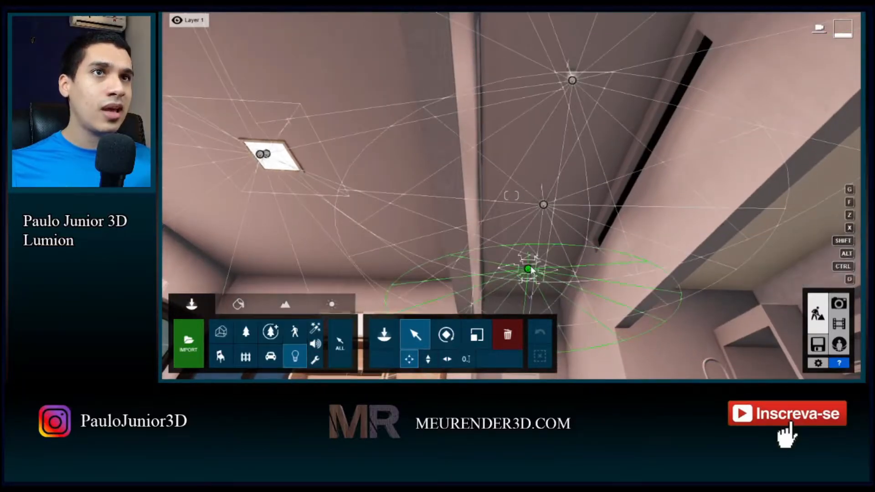
Select the middle spotlight in the living room's recessed ceiling row to display its light properties
click(543, 204)
right_drag(544, 205, 510, 279)
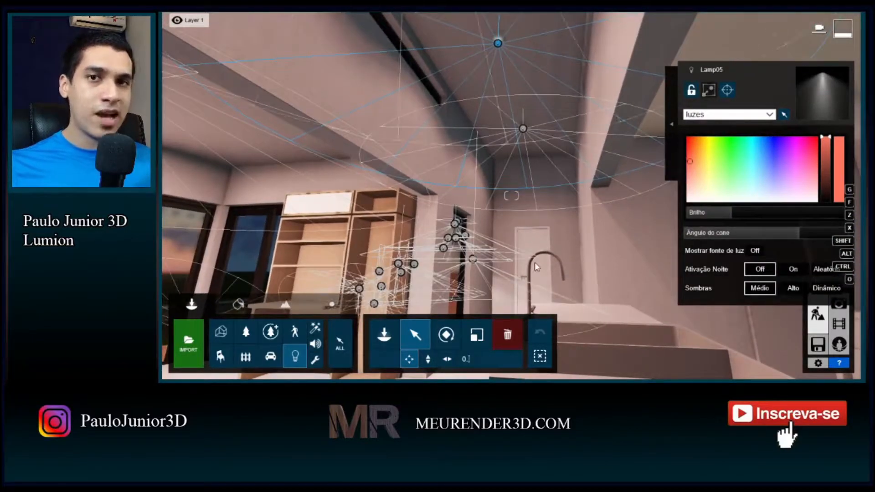
key(a)
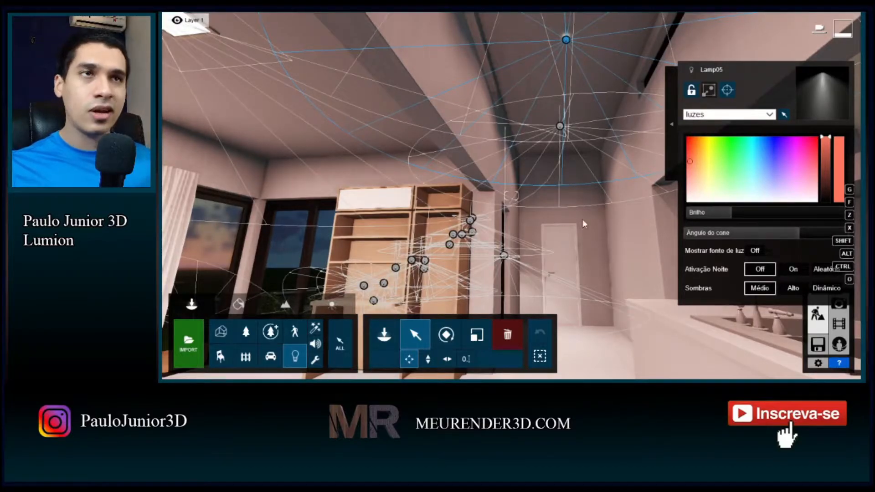
Examine from the deck how the interior lighting appears through the curtained glass front
right_drag(573, 211, 541, 209)
key(w)
key(s)
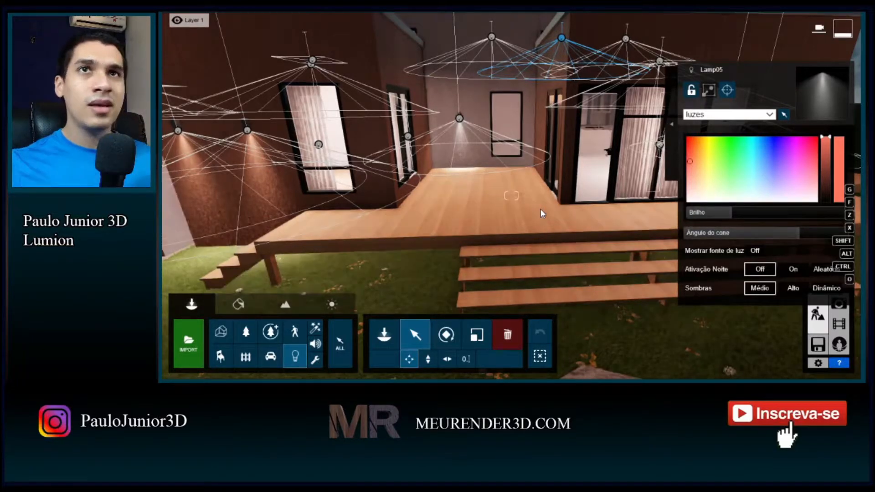
key(w)
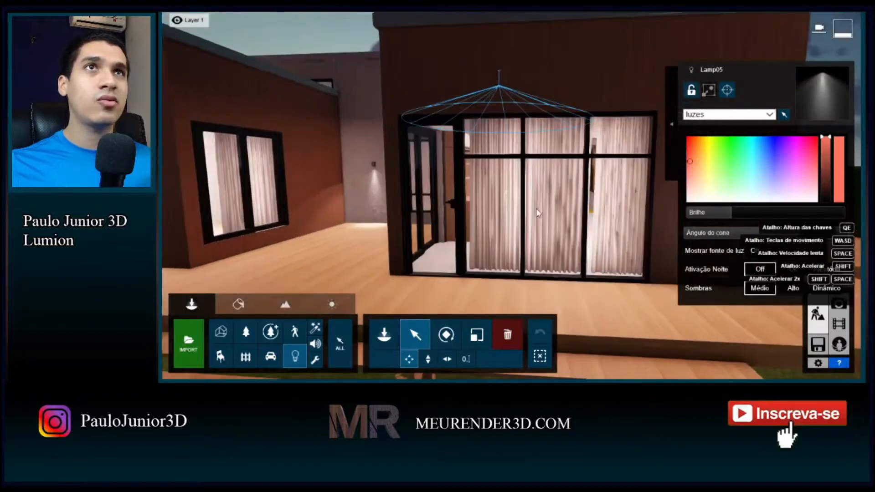
key(w)
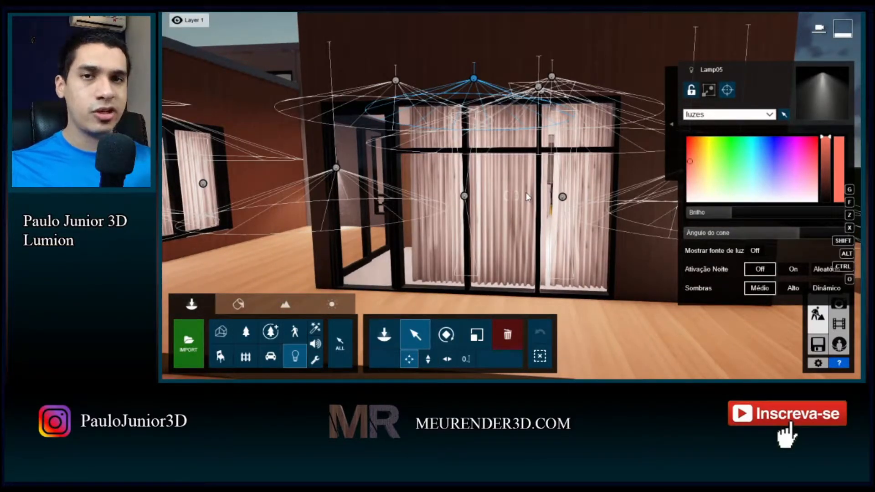
key(w)
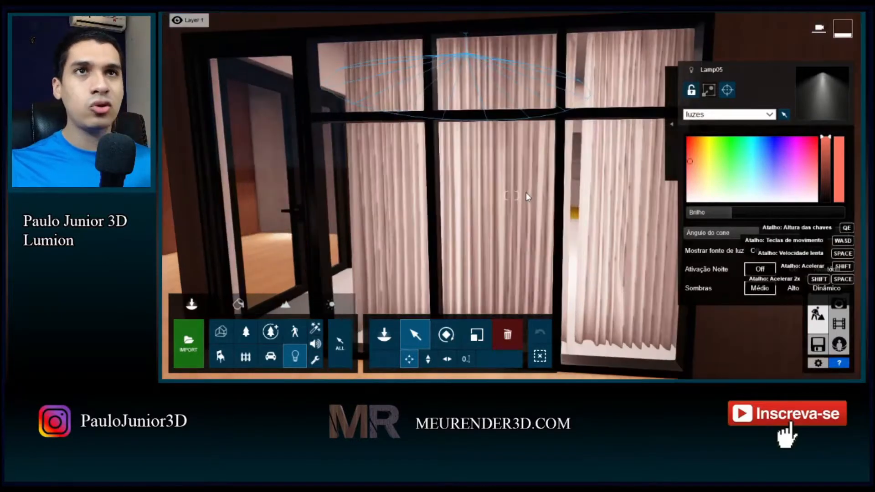
Examine the light reaching the kitchen, the curtains and the shelving, and review the ceiling light sources above them
key(w)
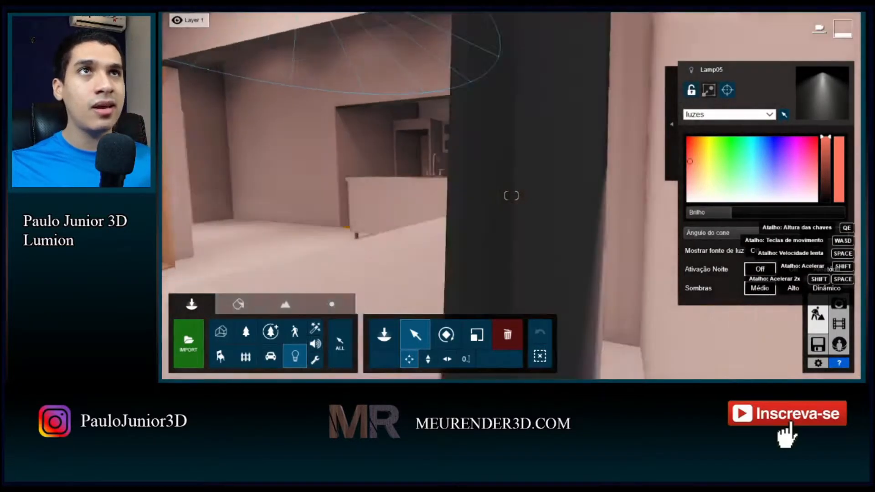
key(w)
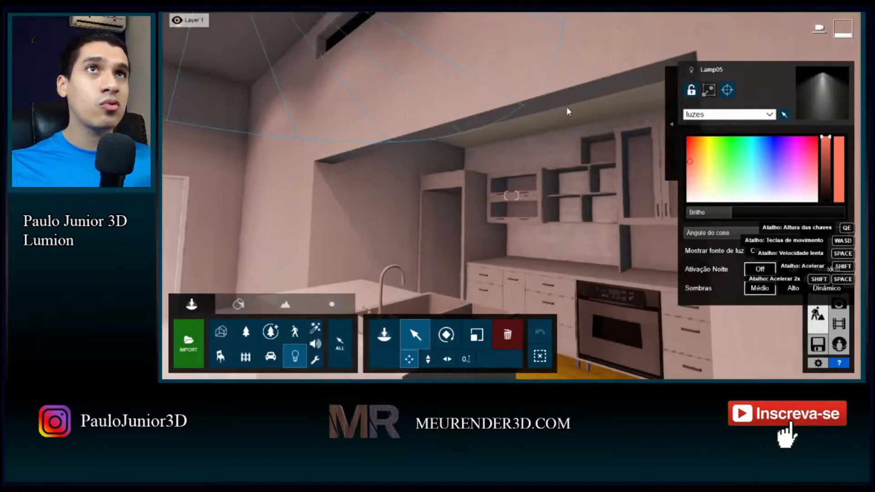
key(s)
right_drag(544, 179, 439, 227)
key(s)
key(w)
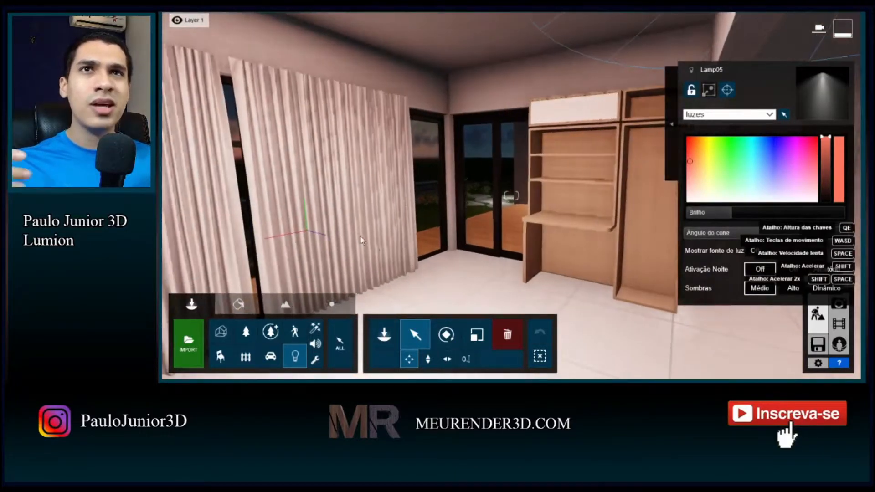
key(w)
right_drag(651, 220, 657, 228)
right_drag(550, 237, 620, 230)
right_drag(437, 264, 477, 262)
key(s)
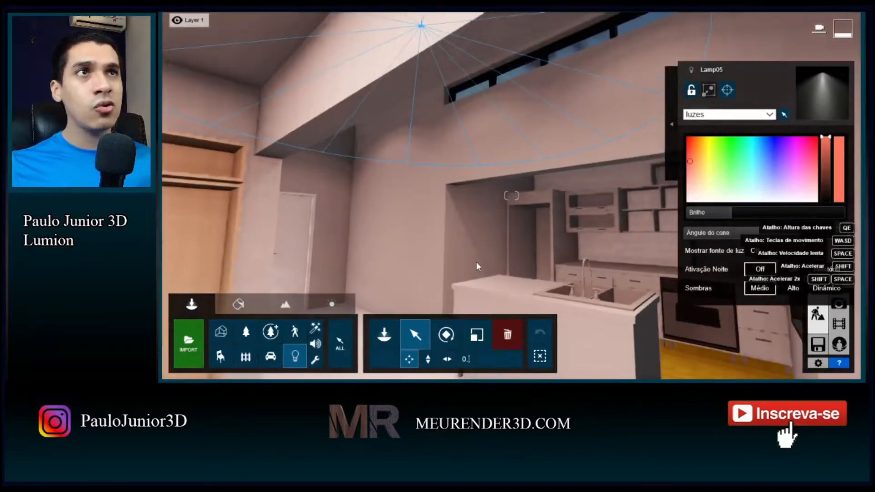
right_drag(585, 228, 623, 166)
key(s)
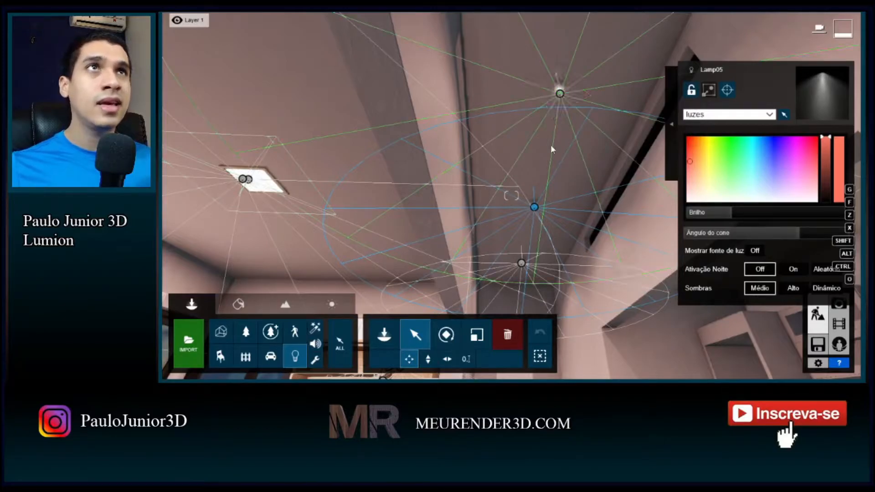
Go into the room behind the narrow facade window and select its ceiling spotlight and the adjacent area light to view their properties
right_drag(536, 285, 520, 314)
key(w)
key(w)
mouse_move(511, 195)
right_down()
mouse_move(525, 196)
mouse_move(505, 195)
mouse_move(521, 181)
right_up()
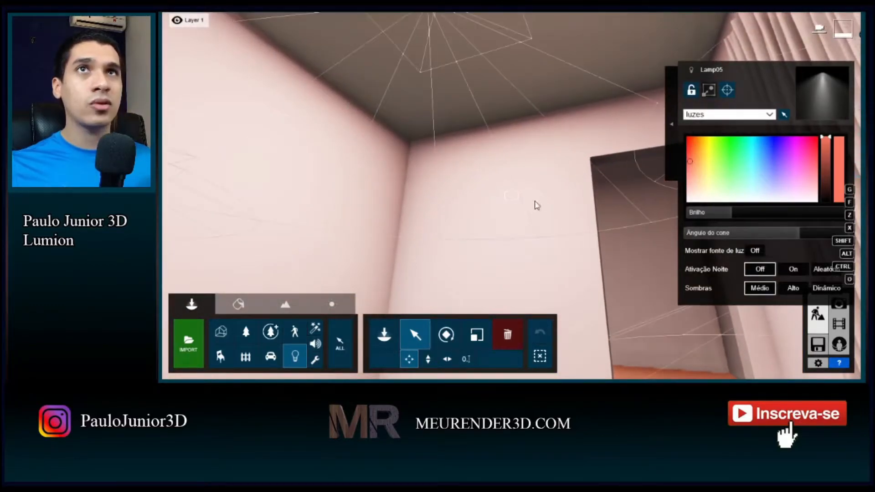
right_drag(545, 211, 556, 217)
right_drag(511, 195, 603, 215)
right_drag(542, 241, 550, 229)
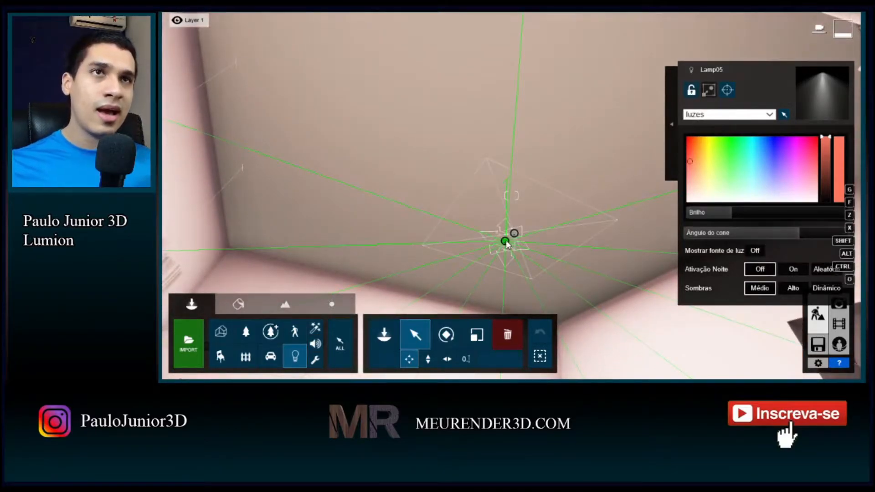
click(515, 235)
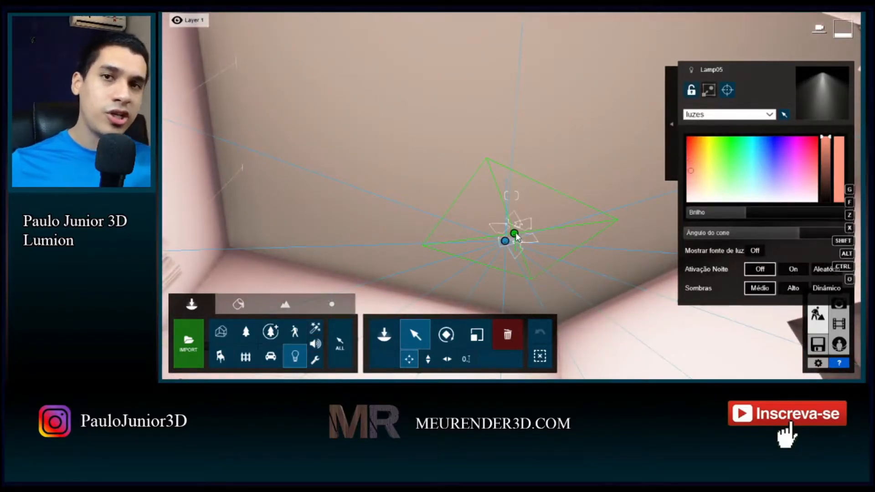
click(515, 235)
Go outside to the two wall lamps on the wood facade and select the spotlight under the one nearer the window
right_drag(516, 236, 527, 256)
key(s)
key(s)
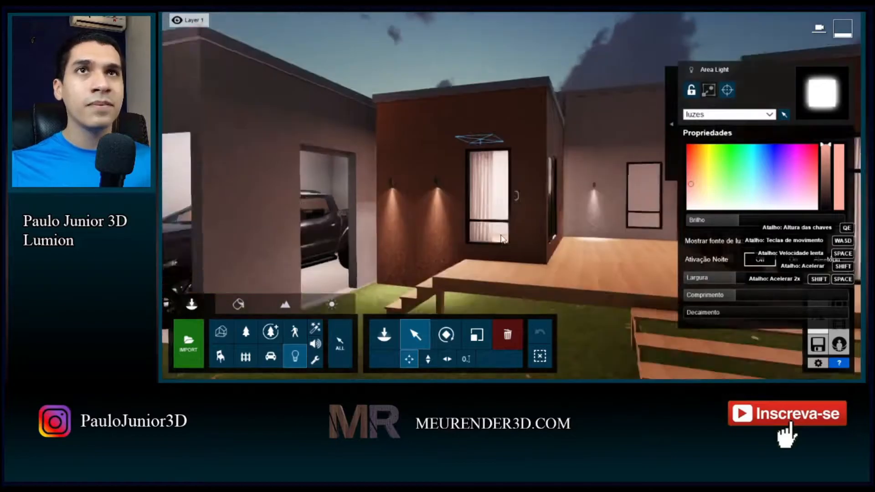
key(w)
right_drag(501, 239, 484, 228)
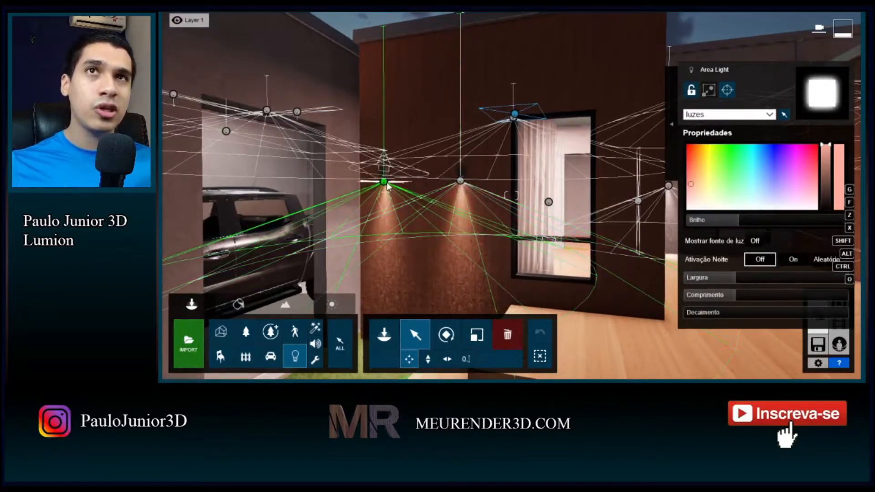
key(w)
mouse_move(474, 194)
right_down()
mouse_move(464, 205)
mouse_move(477, 182)
right_up()
key(w)
right_drag(472, 150, 492, 138)
key(d)
key(s)
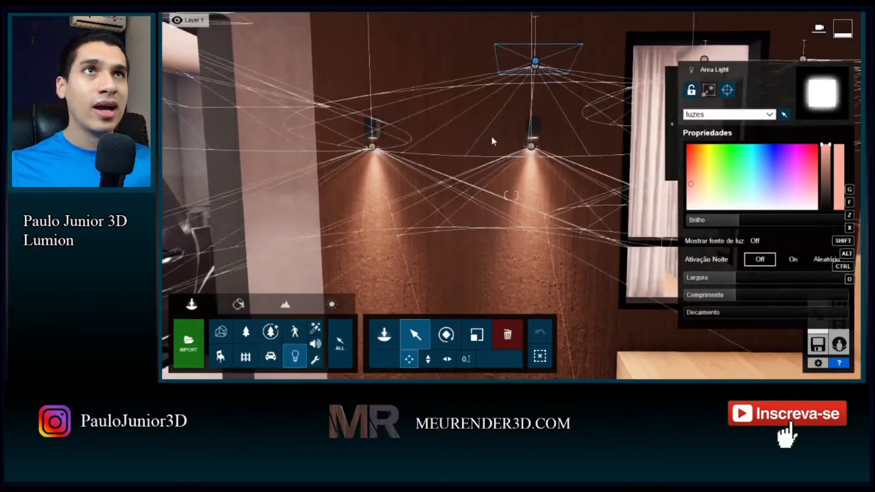
click(530, 149)
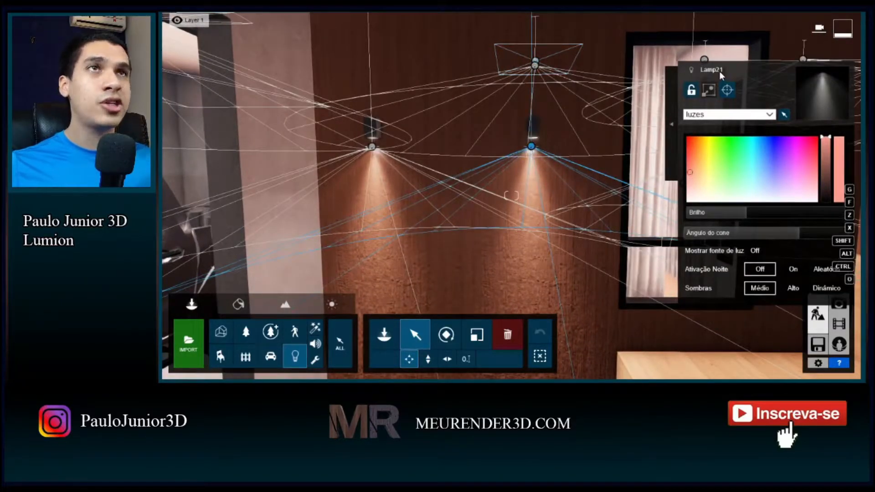
Clear the light selection and examine the glow of the two wall lamps on the wood facade
key(s)
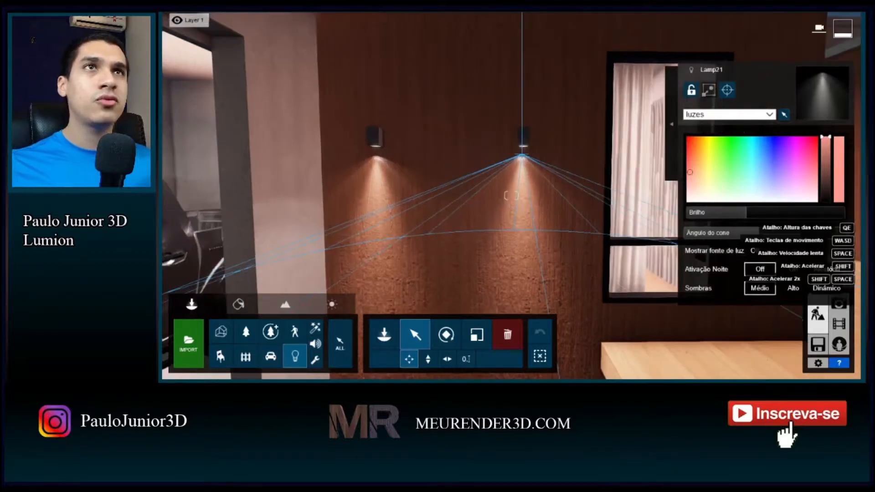
click(540, 356)
right_drag(541, 355, 536, 347)
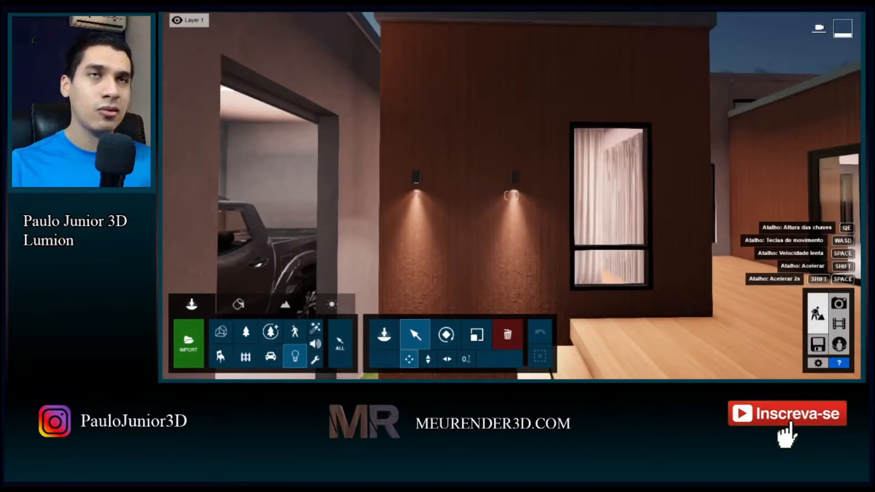
key(s)
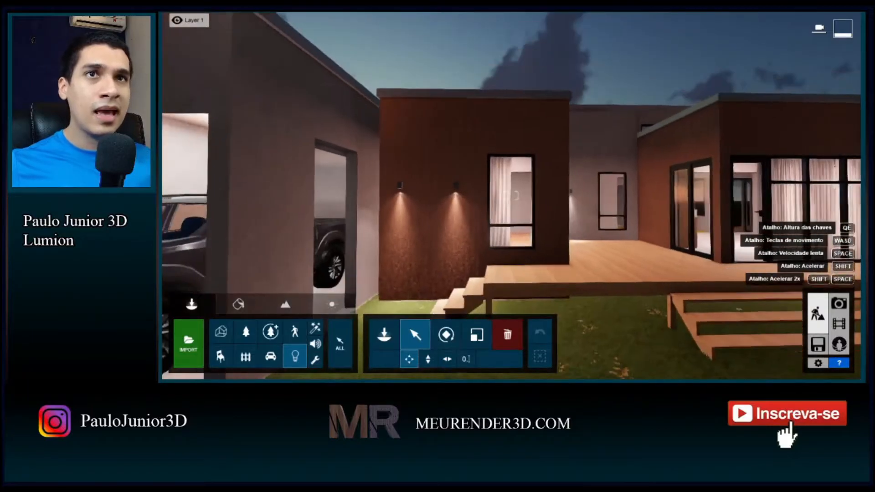
Open the material of the wood facade behind the wall lamps and locate it in the material library's exterior wood category
key(w)
key(w)
right_drag(555, 182, 555, 217)
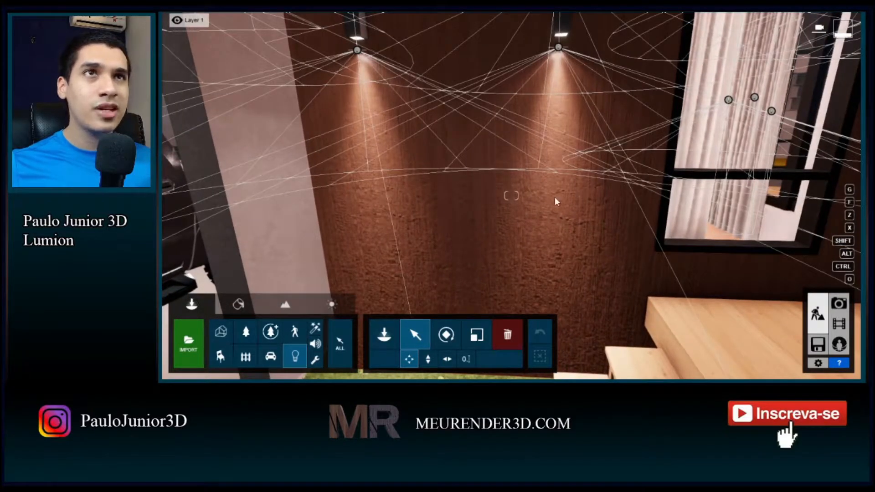
click(255, 305)
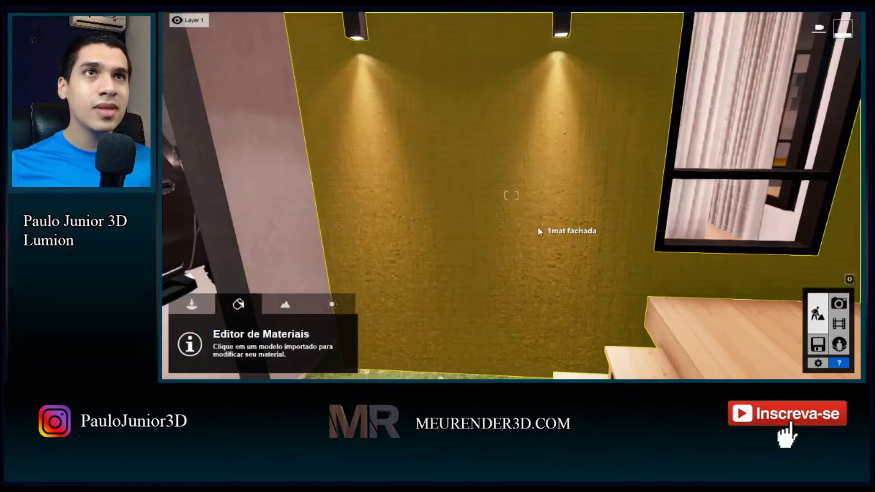
click(537, 227)
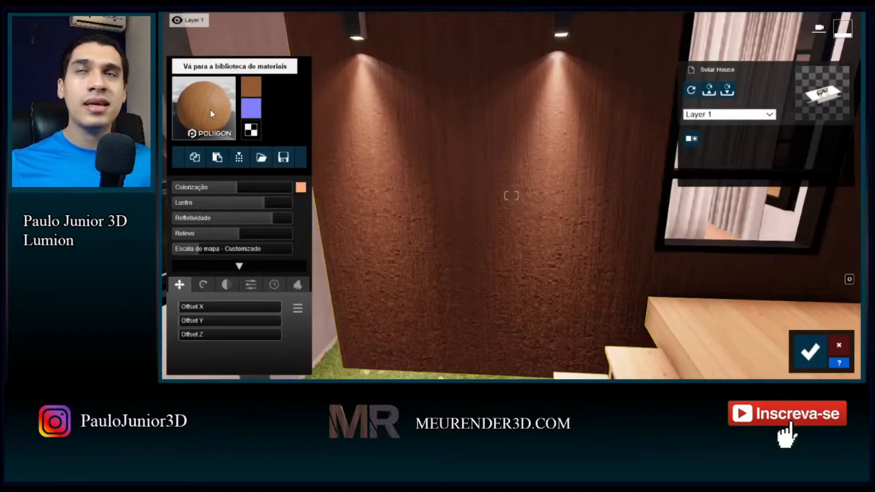
click(210, 109)
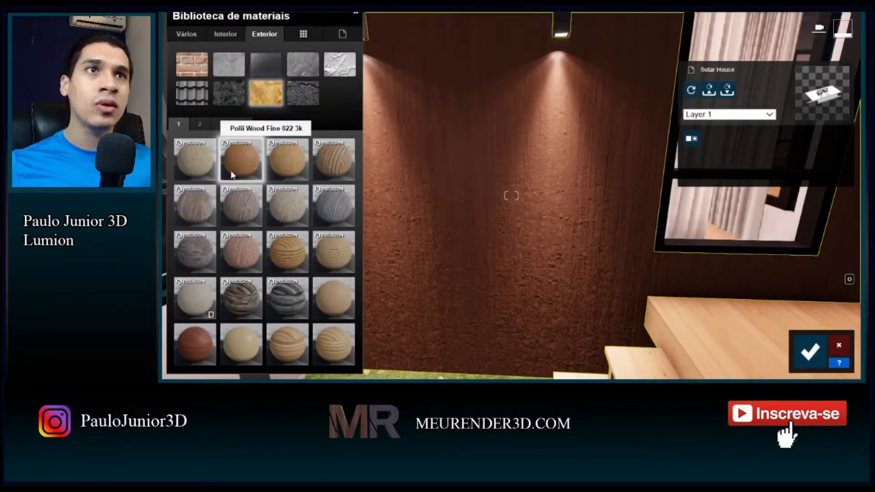
Examine the lit wood facade from farther away and around to the curtained glass front, and leave material editing
right_drag(620, 245, 632, 281)
key(w)
key(s)
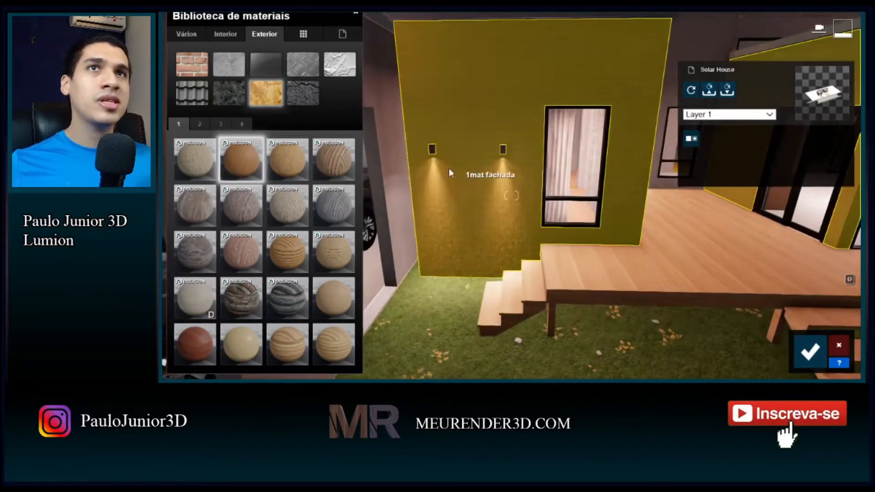
right_drag(432, 181, 451, 185)
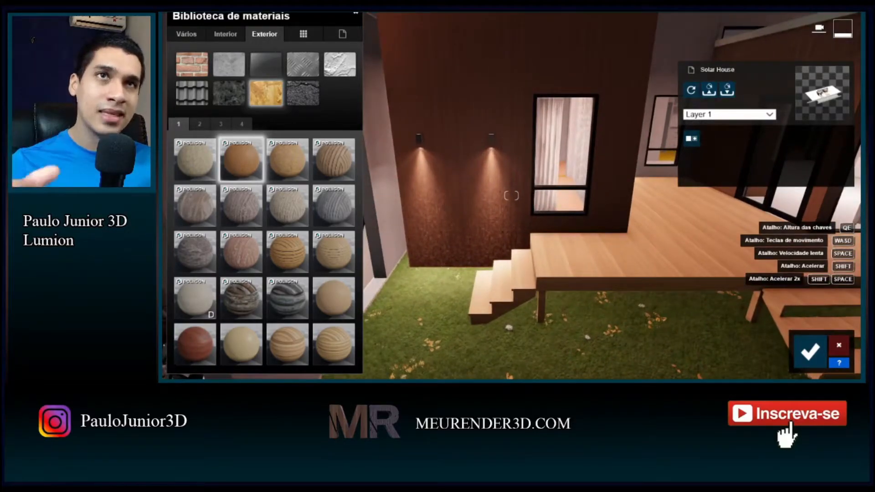
key(s)
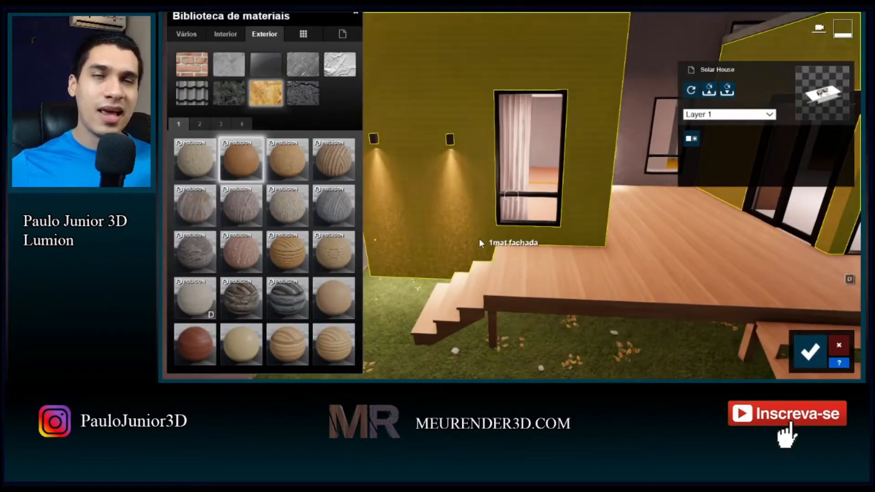
right_drag(480, 239, 471, 240)
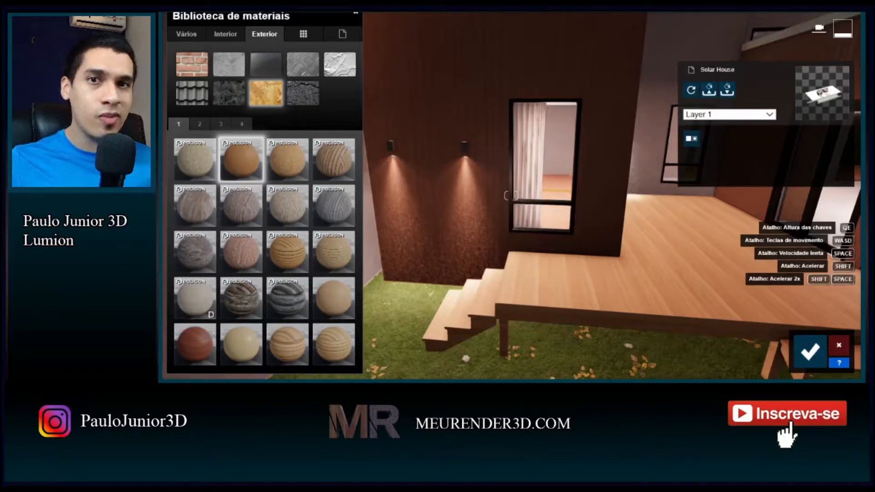
key(s)
right_drag(482, 240, 484, 228)
key(d)
key(w)
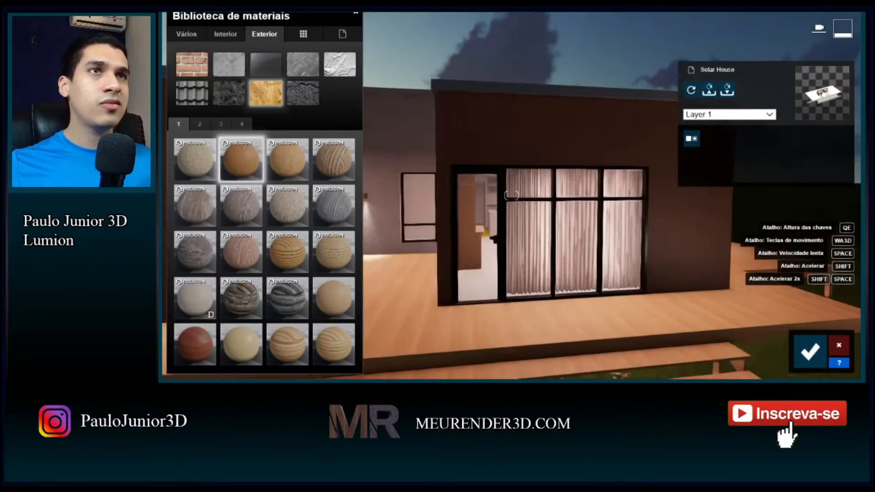
click(481, 239)
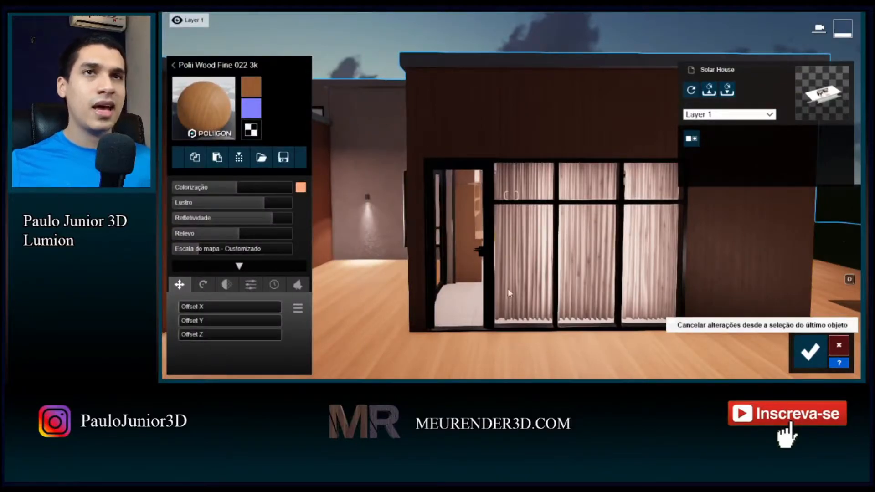
click(810, 351)
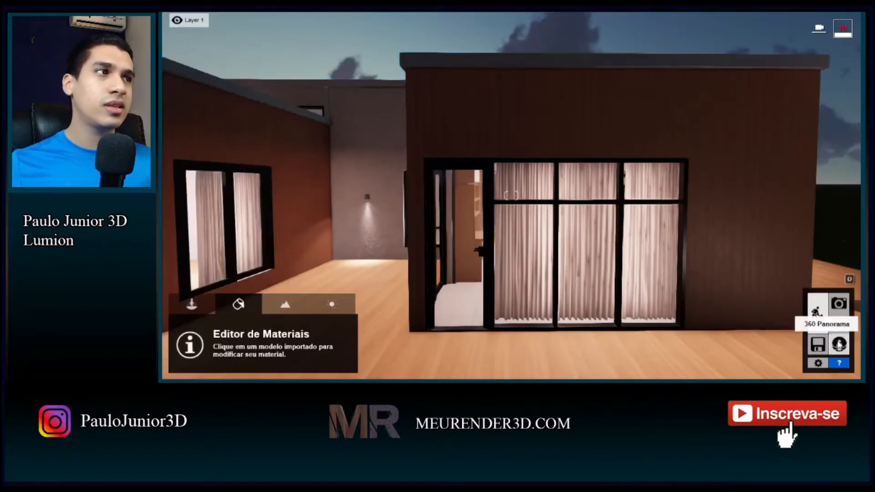
Examine the living room curtains from the deck through the glass front
key(w)
key(d)
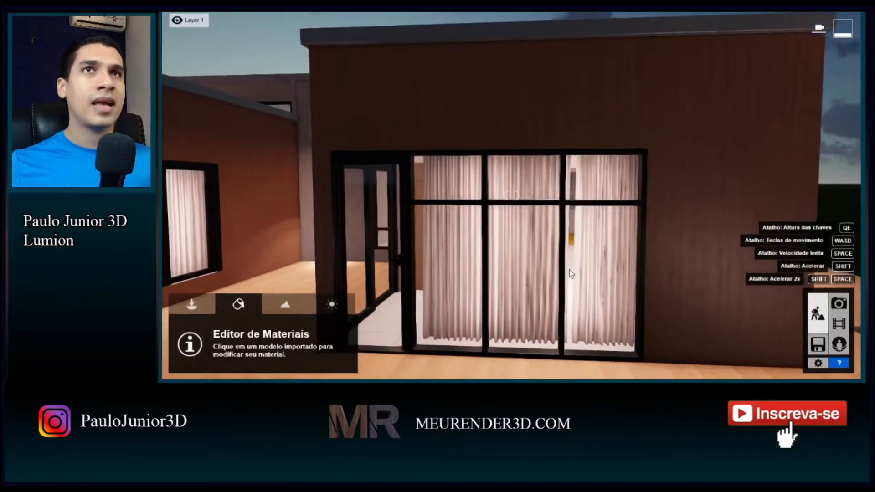
key(w)
right_drag(539, 268, 558, 270)
key(a)
key(s)
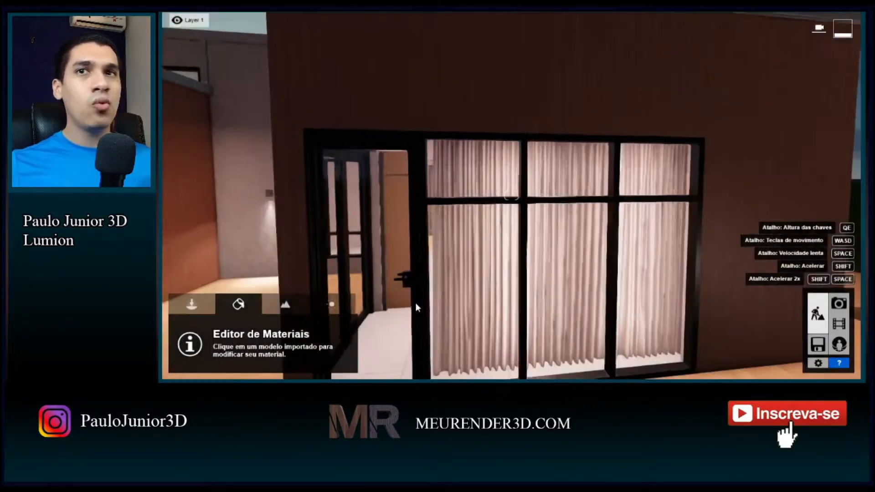
Go inside to the curtains, open their fabric material and show its Cerosidade and transparency settings
key(w)
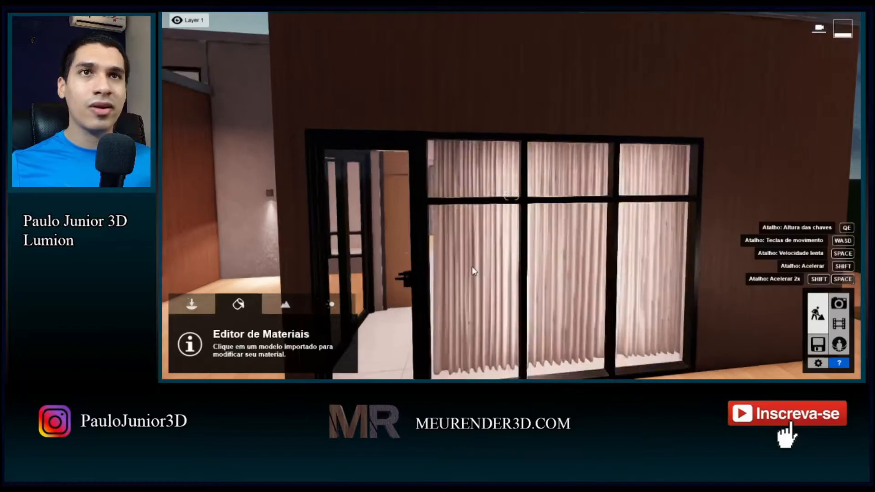
right_drag(472, 270, 543, 270)
key(w)
right_drag(414, 279, 520, 279)
key(s)
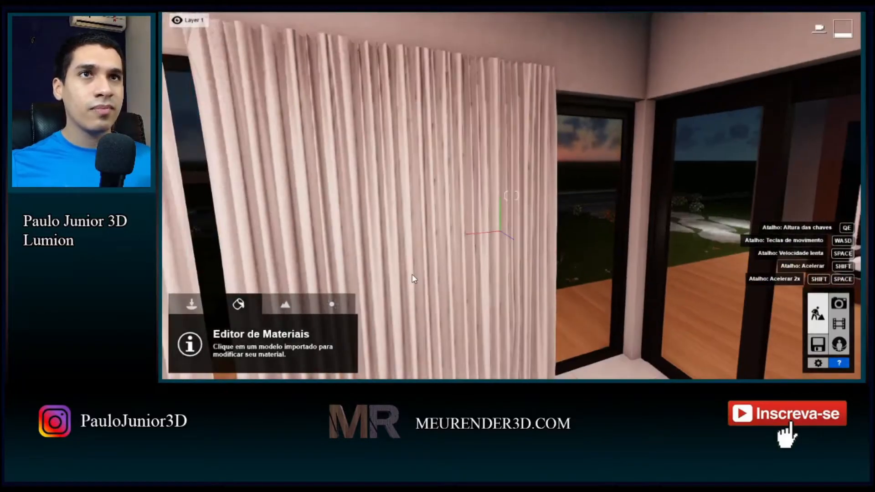
right_drag(414, 279, 365, 278)
right_drag(547, 227, 525, 227)
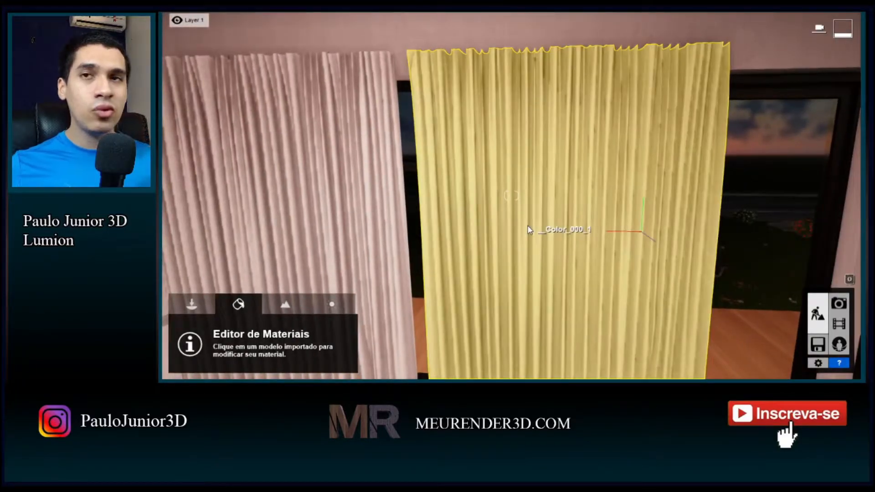
click(528, 227)
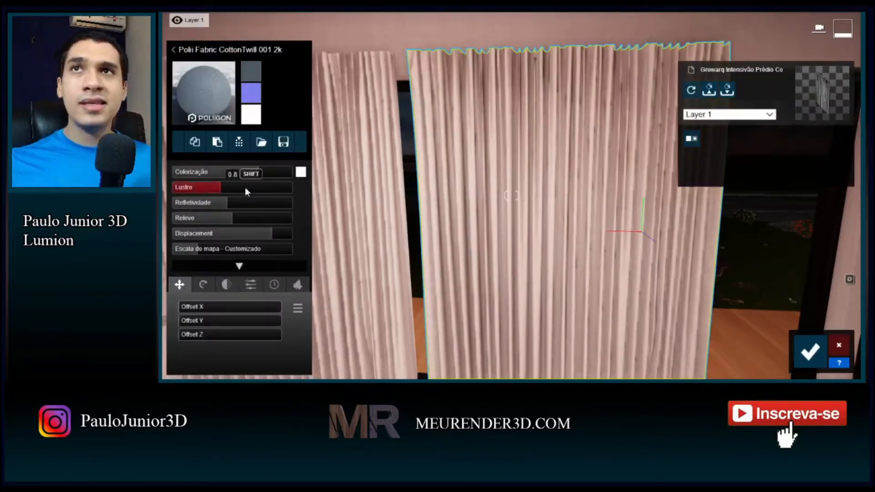
click(226, 284)
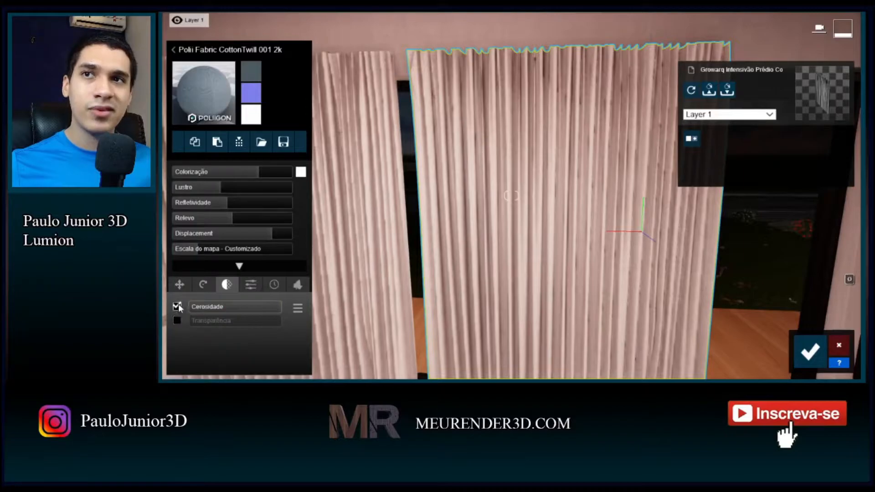
Examine from the deck how light passes through the curtain fabric, and leave the material without changing it
right_drag(283, 310, 491, 247)
key(s)
key(s)
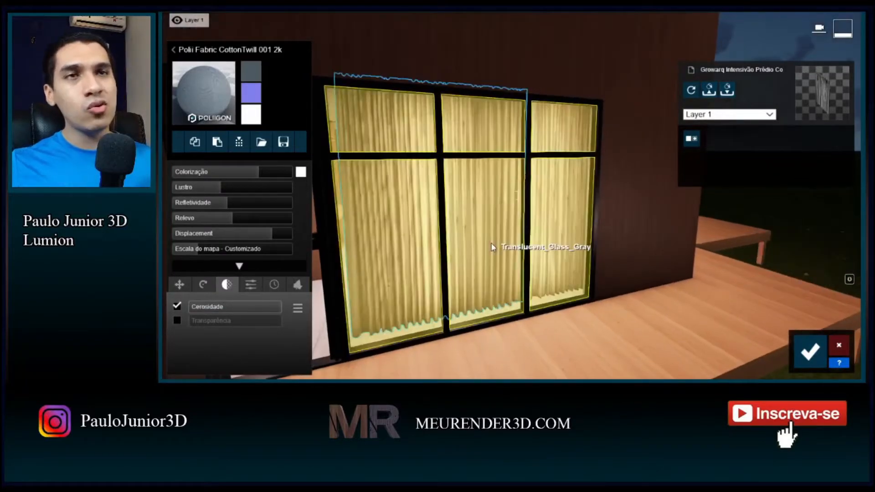
right_drag(466, 291, 424, 277)
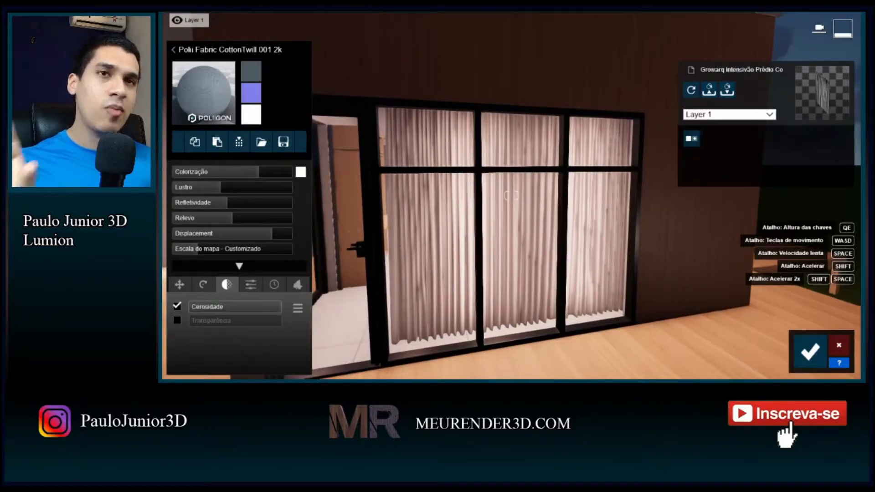
click(841, 346)
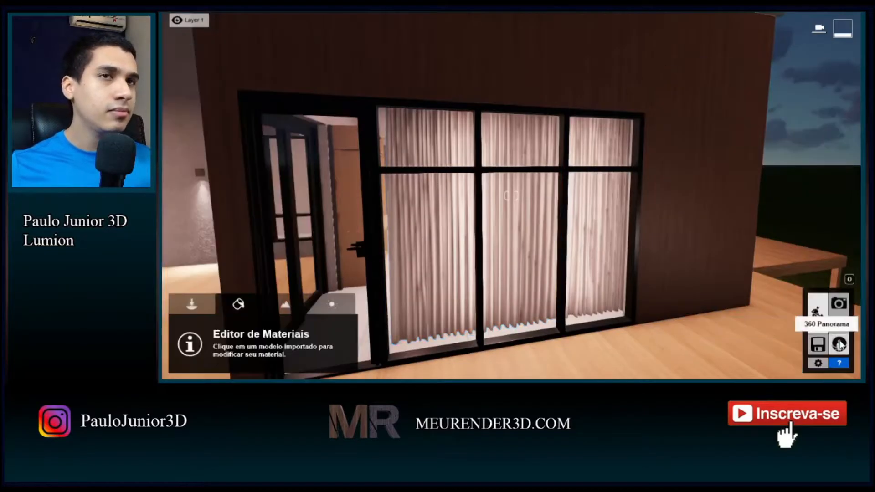
Return to light object editing and select both vertical line lights behind the living room curtains
click(197, 302)
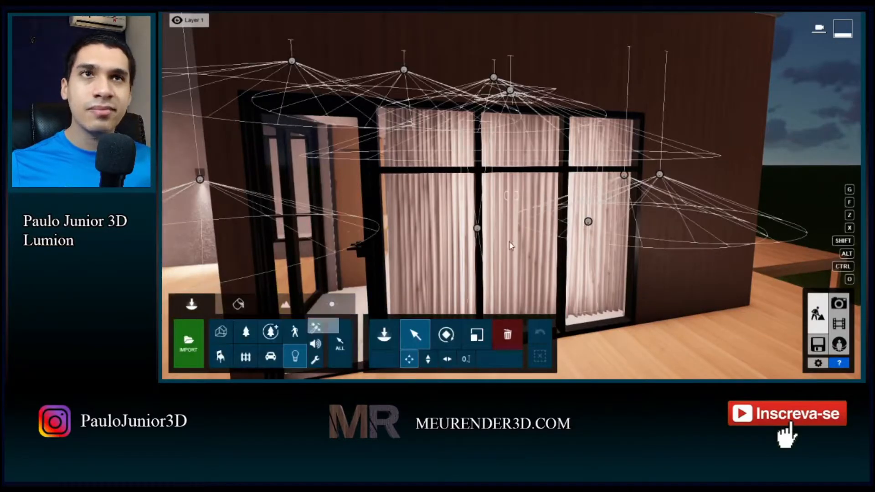
click(474, 229)
right_drag(474, 229, 447, 274)
key(w)
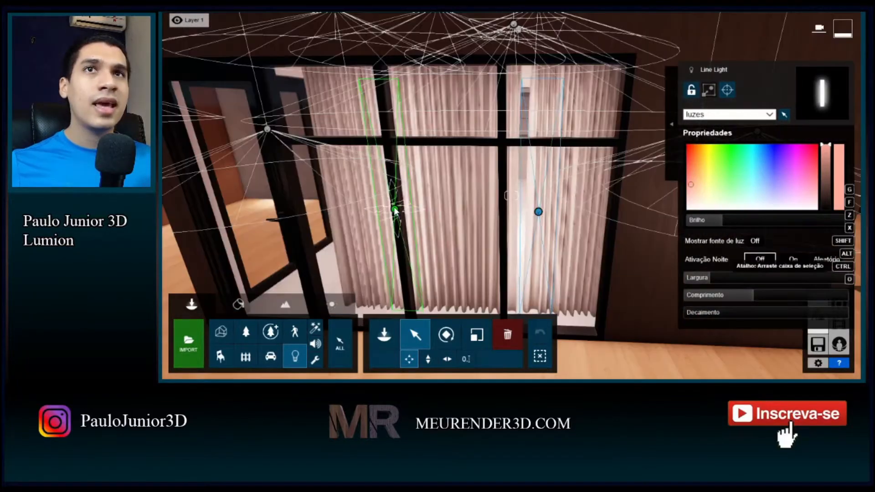
ctrl+click(395, 209)
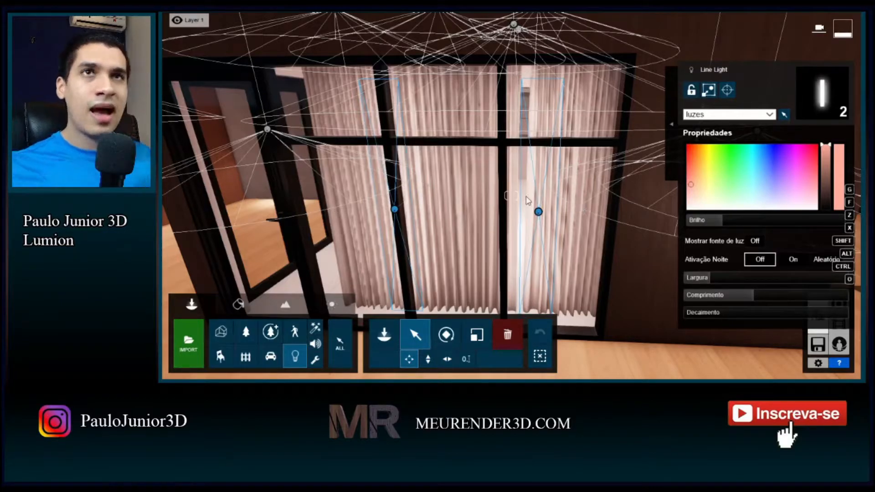
Select the line lights behind the curtains of the wood-clad corner room's window and glass door, and check their Brilho setting
key(s)
right_drag(526, 225, 395, 179)
key(w)
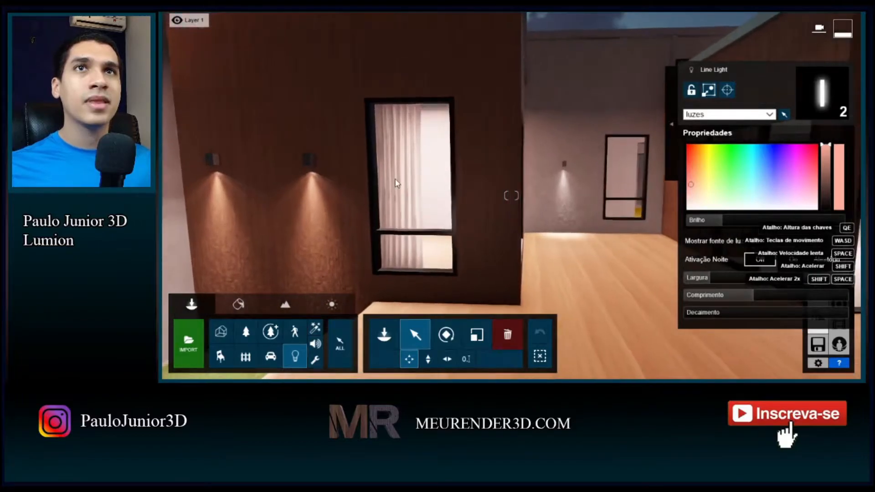
key(s)
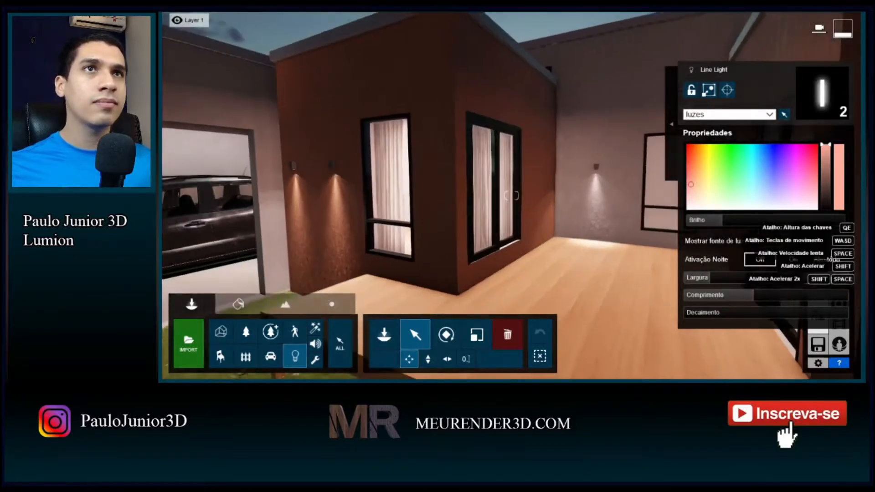
right_drag(512, 203, 501, 201)
click(514, 188)
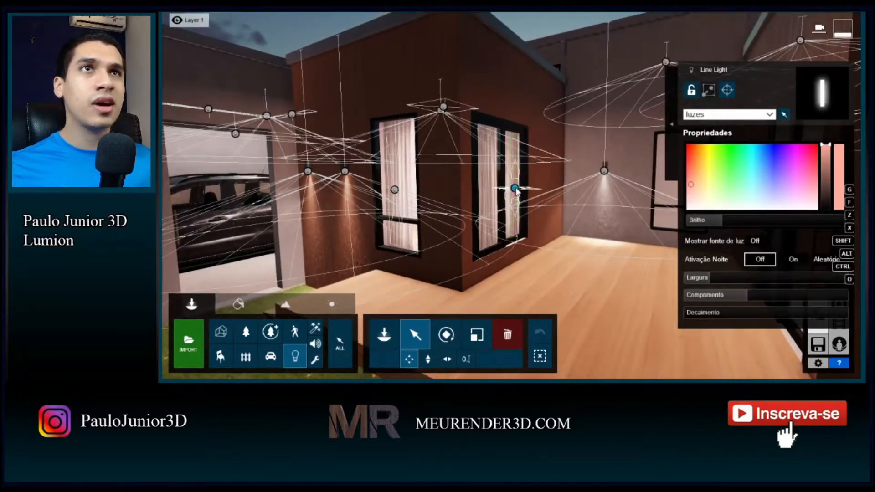
ctrl+click(394, 189)
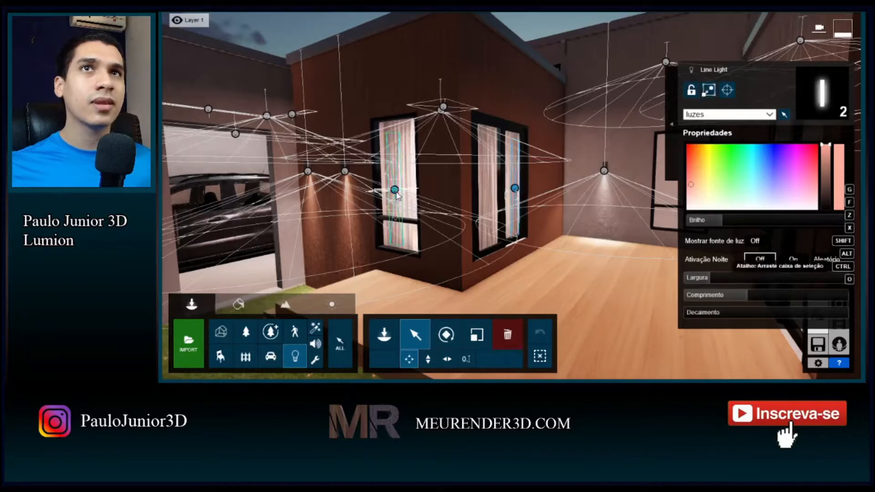
mouse_move(718, 219)
mouse_down()
mouse_move(734, 218)
mouse_move(728, 224)
mouse_up()
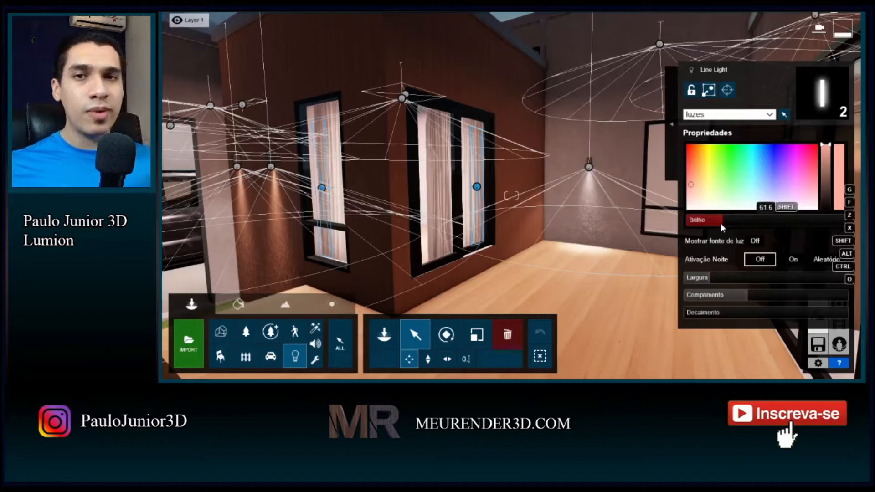
Inspect the settings of the spotlight and the area light above the corner room's side window, ending on the spotlight
key(a)
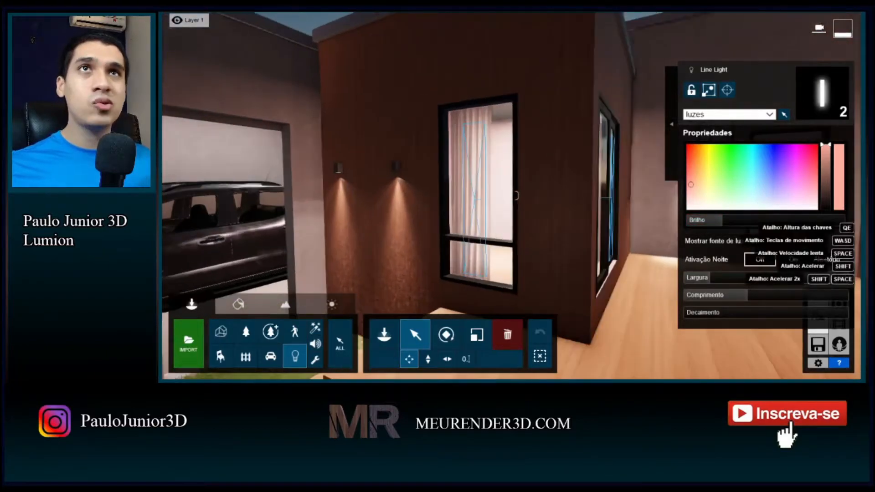
click(500, 111)
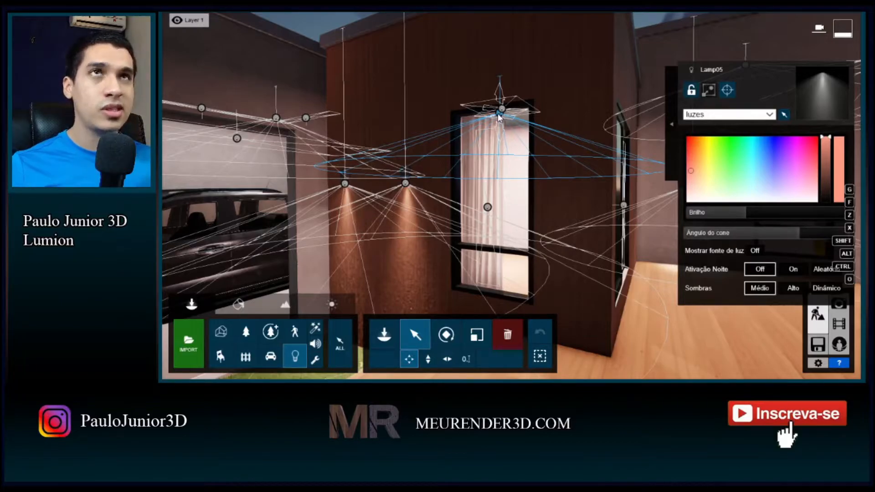
click(501, 111)
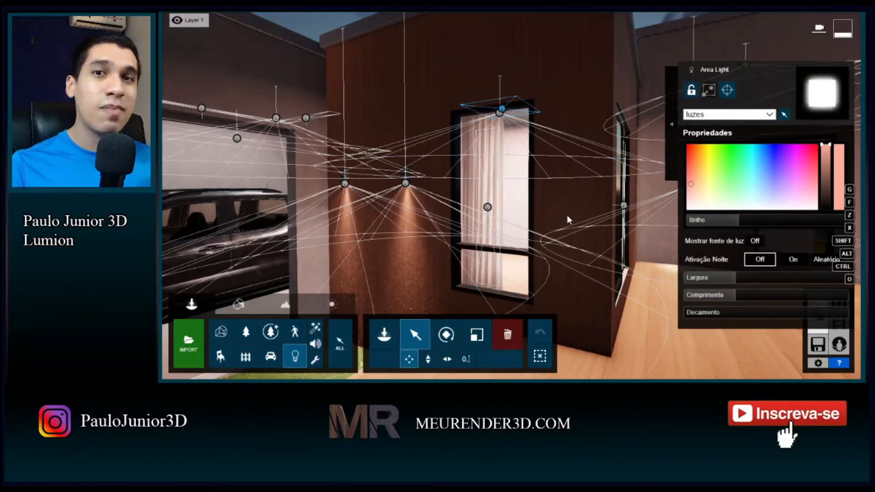
click(499, 114)
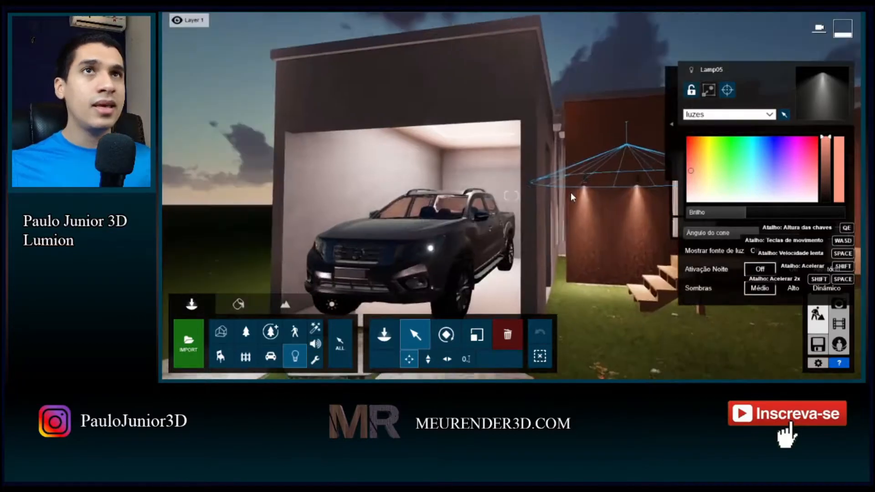
Go into the garage and inspect in turn the two line lights that follow the L-shaped ceiling strip
right_drag(571, 192, 550, 182)
key(w)
key(w)
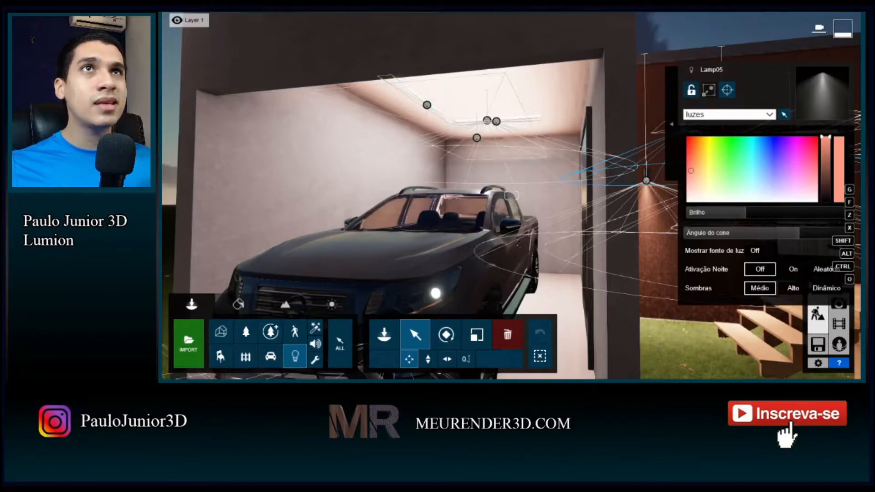
key(w)
right_drag(487, 141, 485, 125)
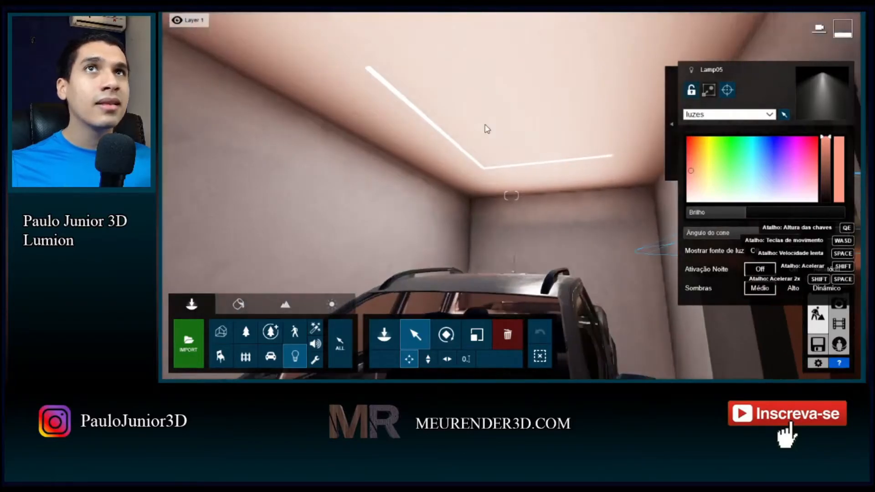
mouse_move(467, 156)
right_down()
mouse_move(469, 164)
mouse_move(466, 154)
right_up()
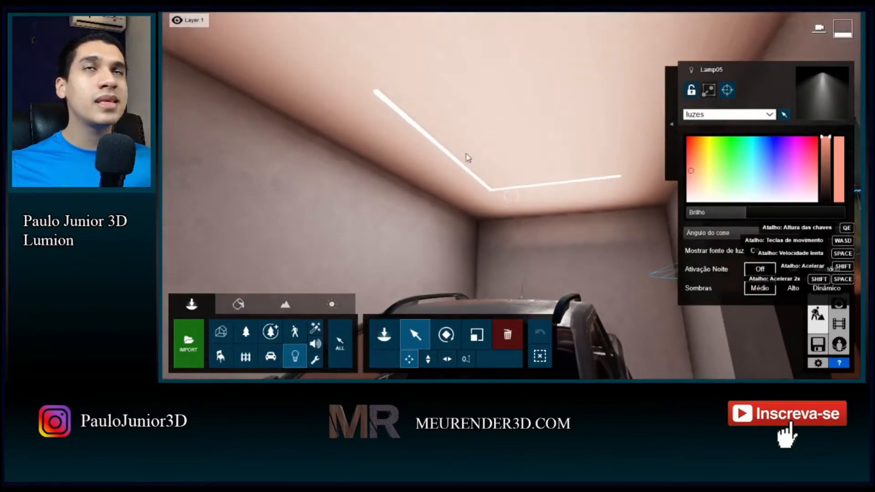
click(451, 163)
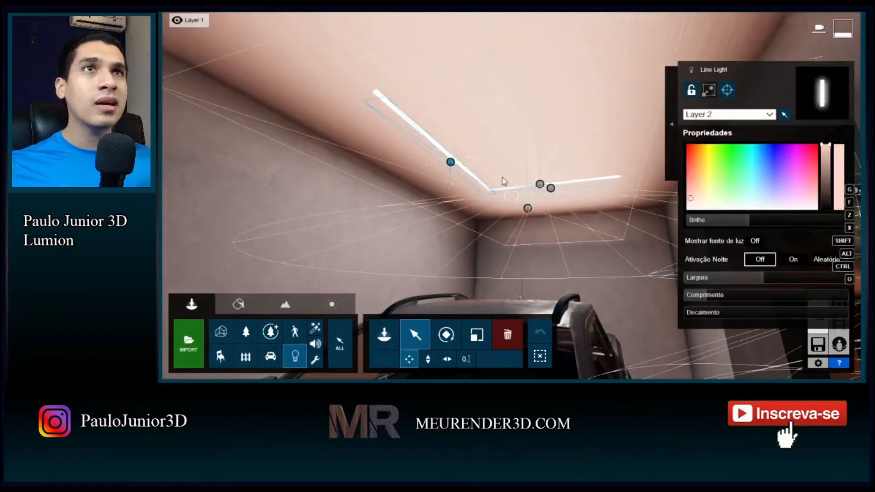
click(551, 188)
Compare the garage strip's side line light with the larger line light below the ceiling, and show the larger one's orientation values
scroll(551, 192, down, 2)
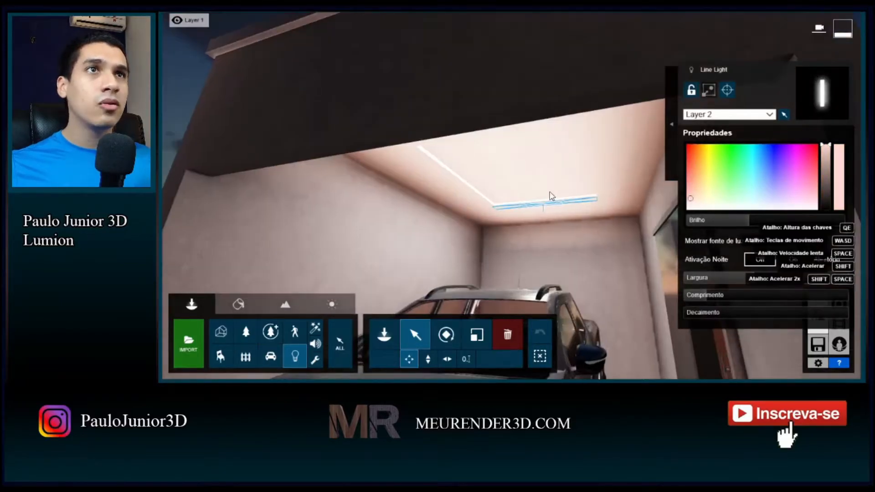
click(465, 188)
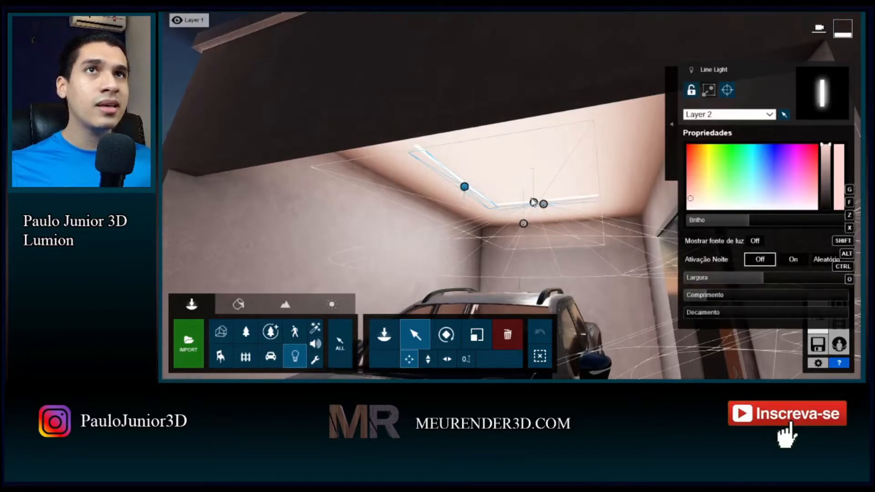
scroll(532, 201, down, 3)
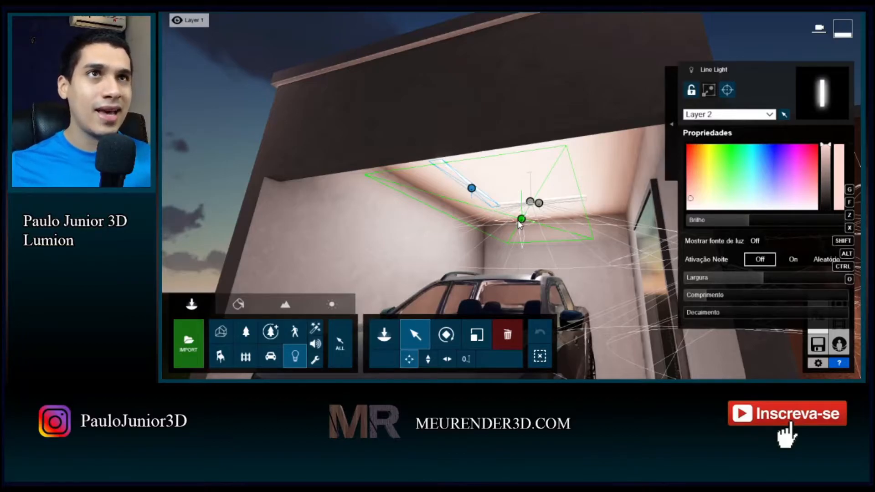
click(538, 203)
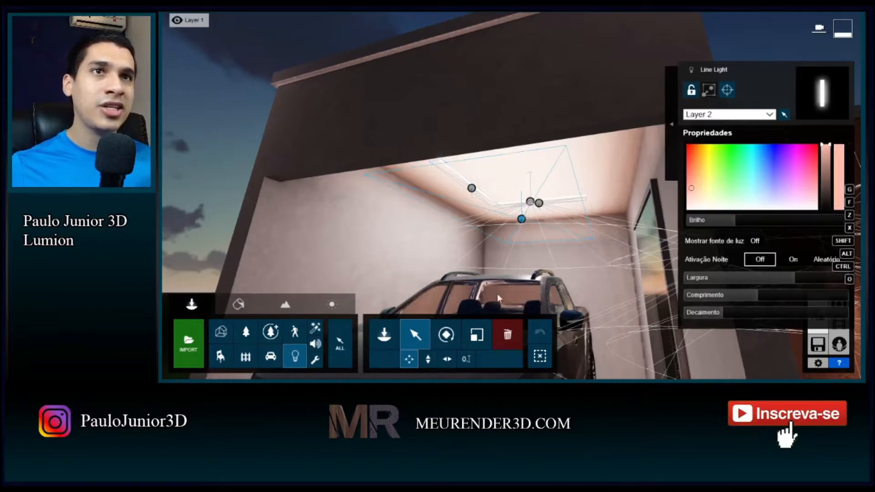
click(446, 335)
key(w)
mouse_move(521, 222)
right_down()
mouse_move(540, 218)
mouse_move(520, 221)
right_up()
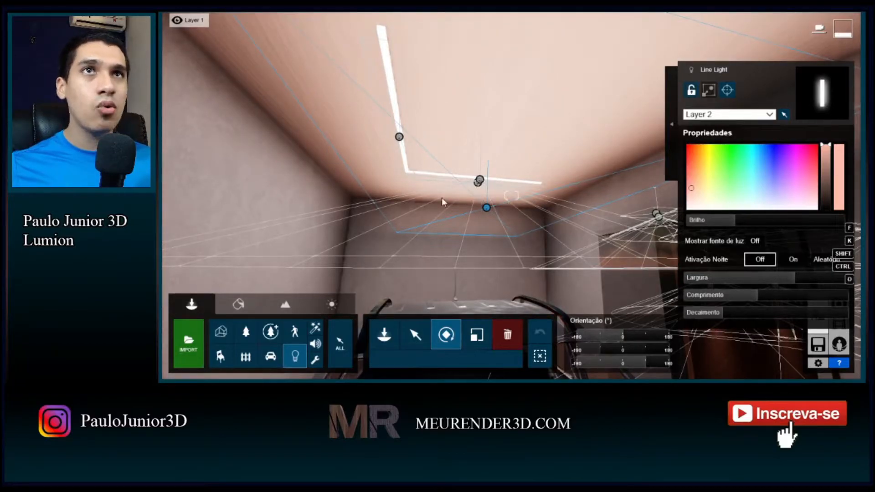
key(s)
right_drag(507, 130, 551, 175)
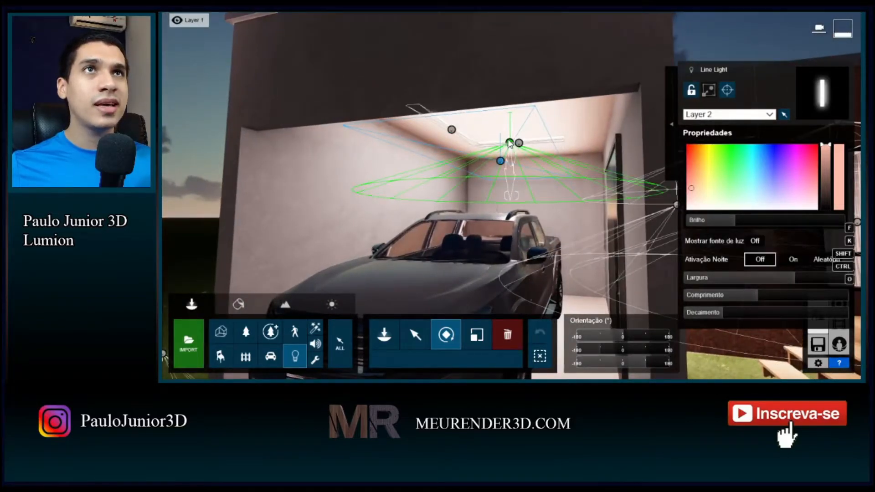
Inspect the garage ceiling spotlight and the rear strip's line light, ending with the spotlight selected
click(509, 144)
key(s)
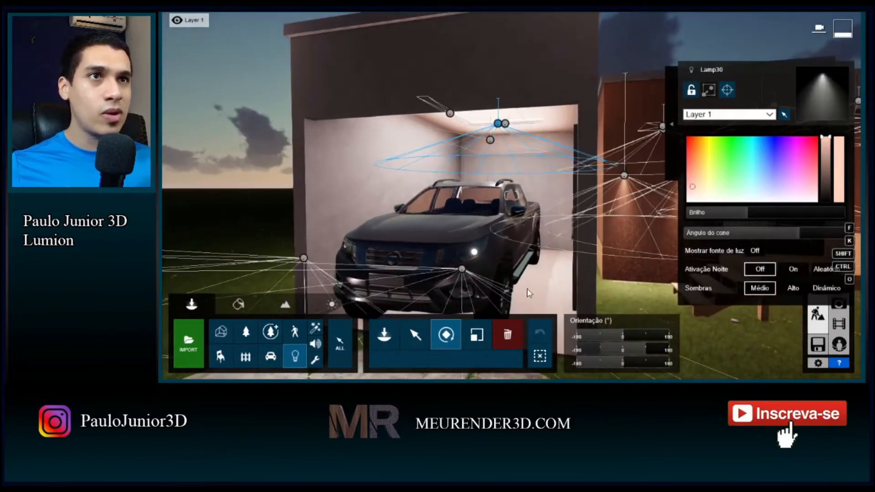
key(w)
right_drag(511, 291, 545, 250)
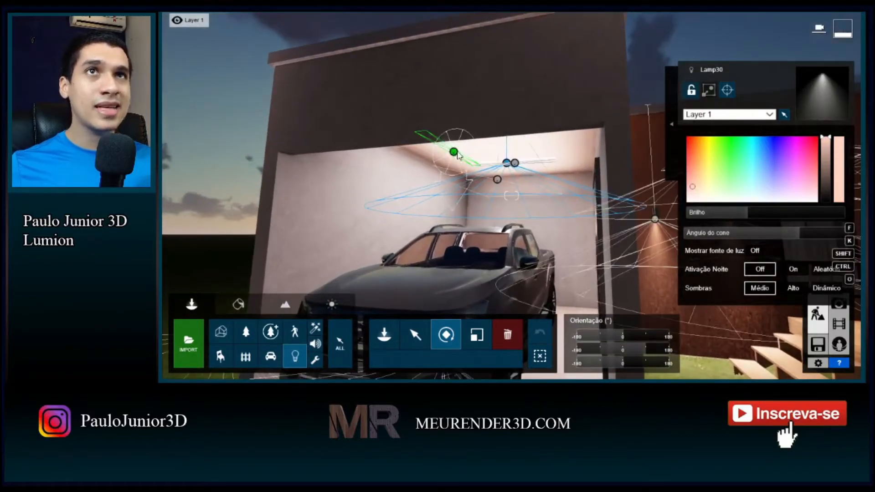
click(515, 163)
click(516, 164)
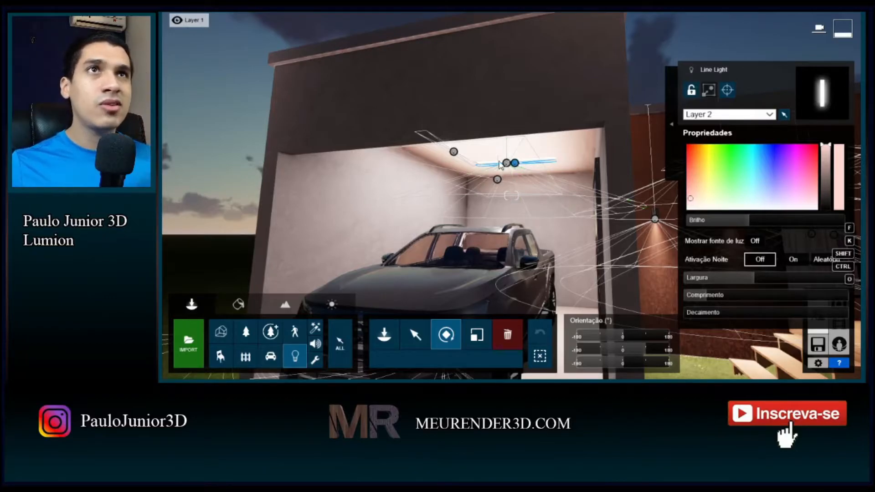
click(507, 166)
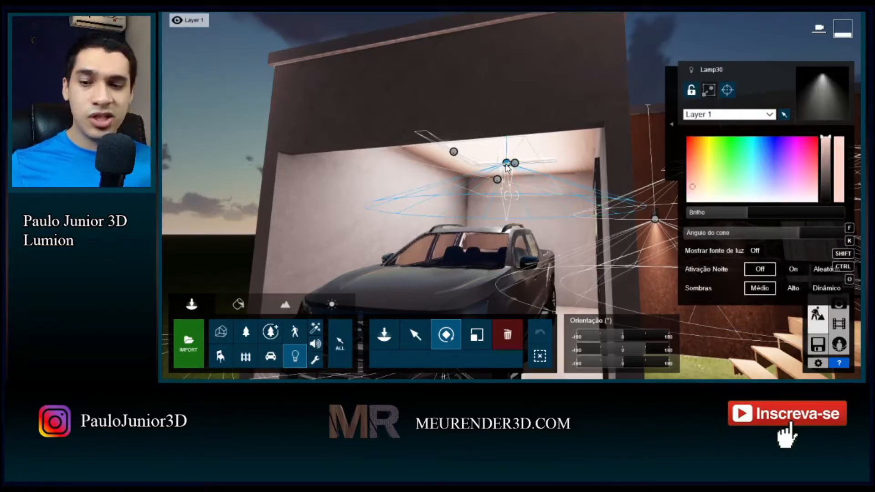
Show the ENTORNO layer with the whole garage front and garden in view
scroll(507, 166, down, 5)
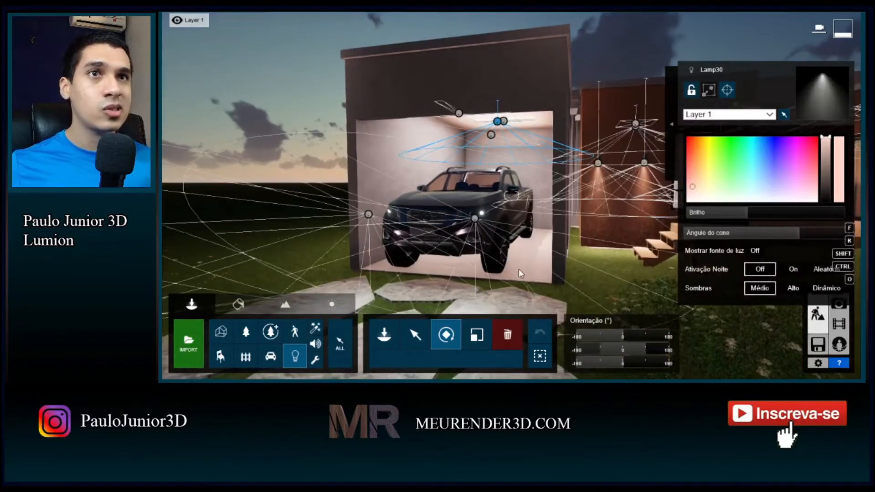
scroll(520, 273, down, 6)
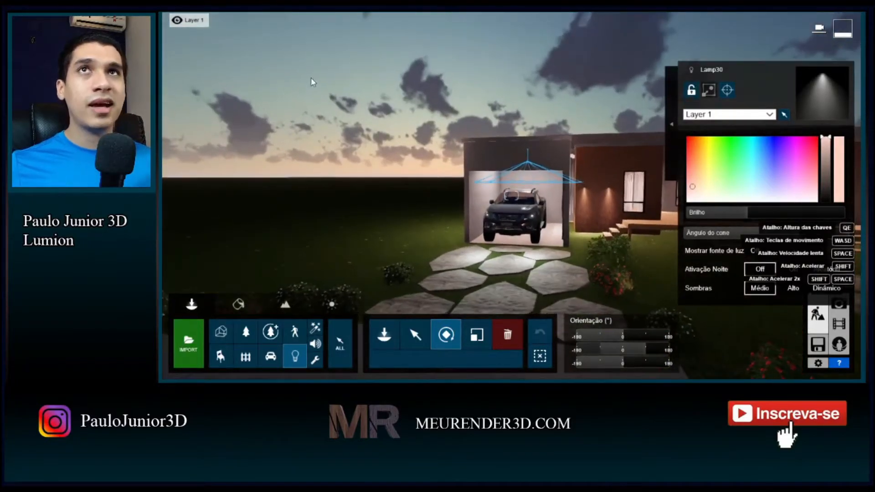
mouse_move(265, 23)
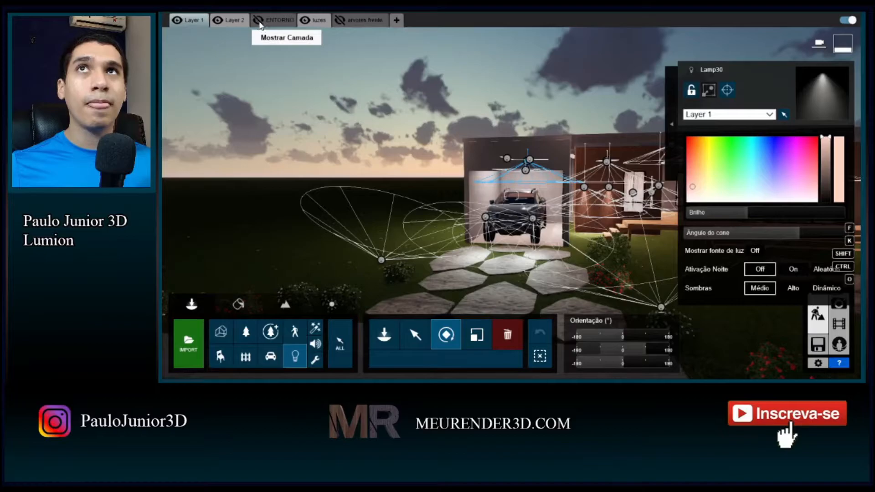
click(258, 21)
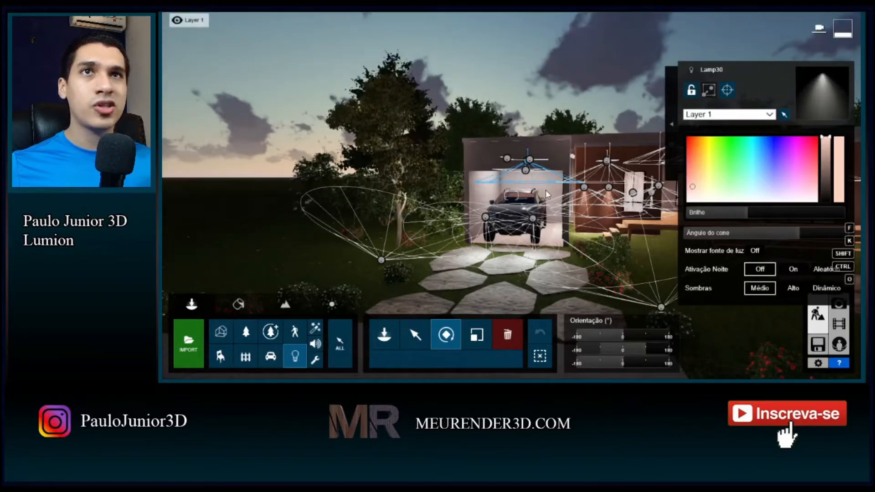
middle_drag(540, 203, 551, 200)
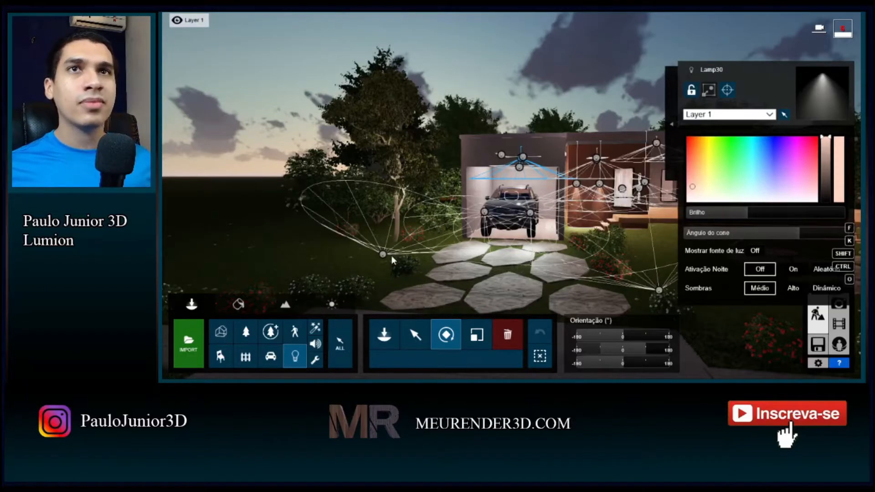
Select together the three garden spotlights on the luzes layer: the two flanking the garage path and the one by the far tree
click(383, 255)
key(s)
key(d)
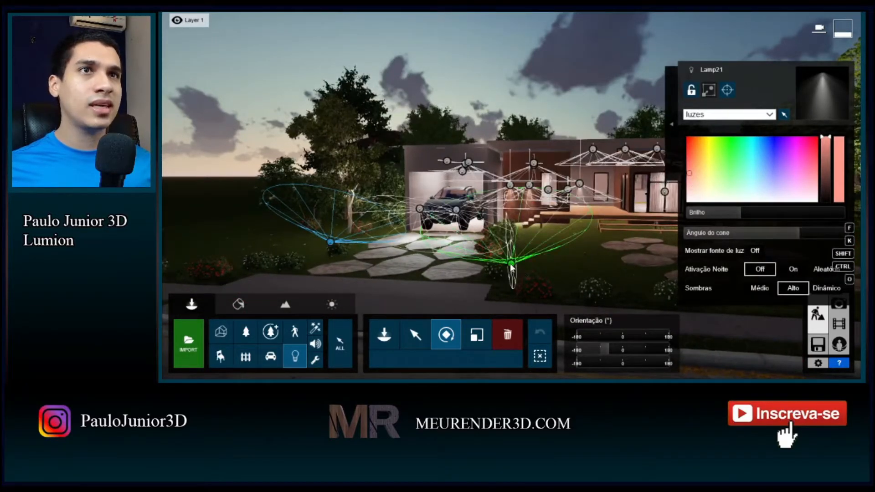
ctrl+click(512, 265)
key(s)
key(d)
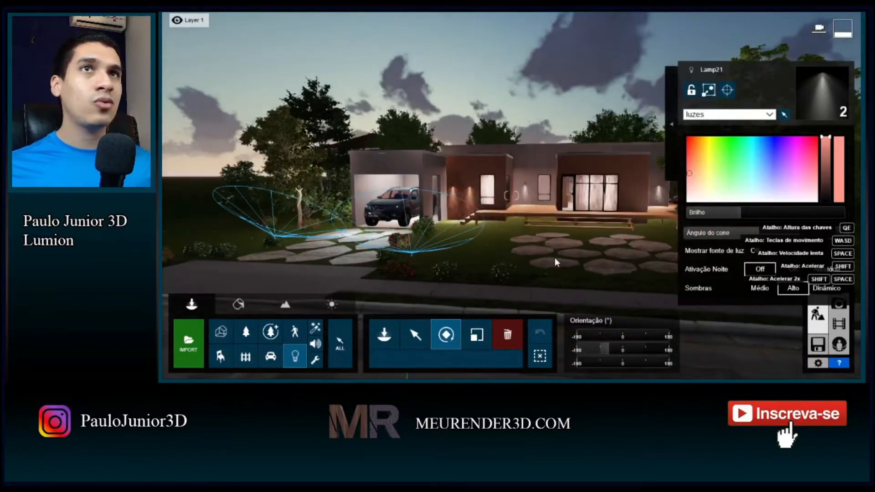
mouse_move(631, 267)
right_down()
mouse_move(561, 286)
mouse_move(631, 263)
right_up()
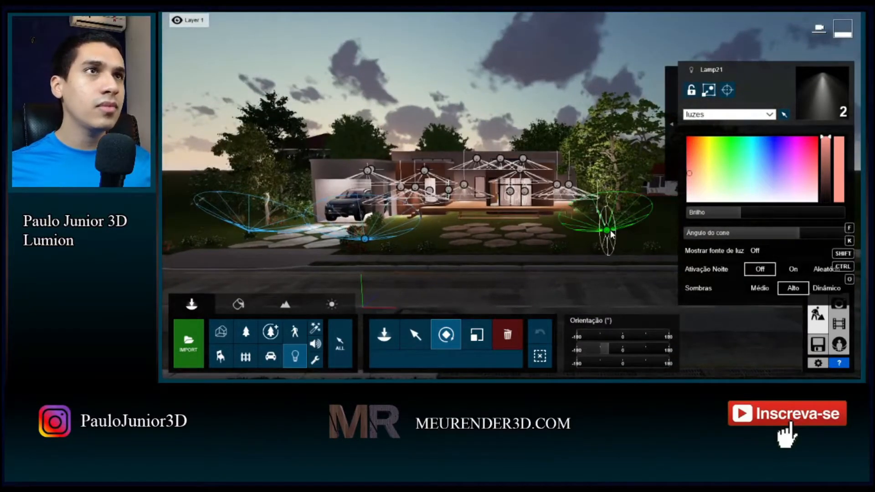
ctrl+click(609, 232)
right_drag(454, 286, 410, 273)
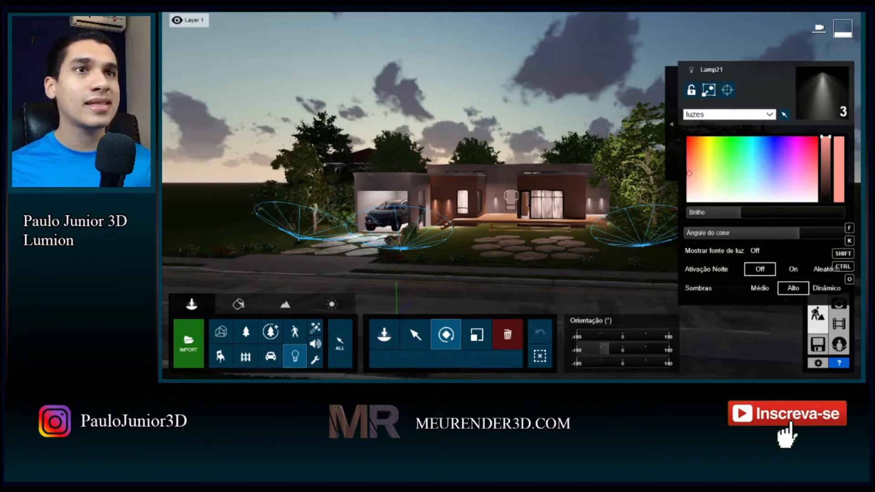
Hide the ENTORNO layer and examine up close the two spotlights flanking the stone path to the garage
click(259, 20)
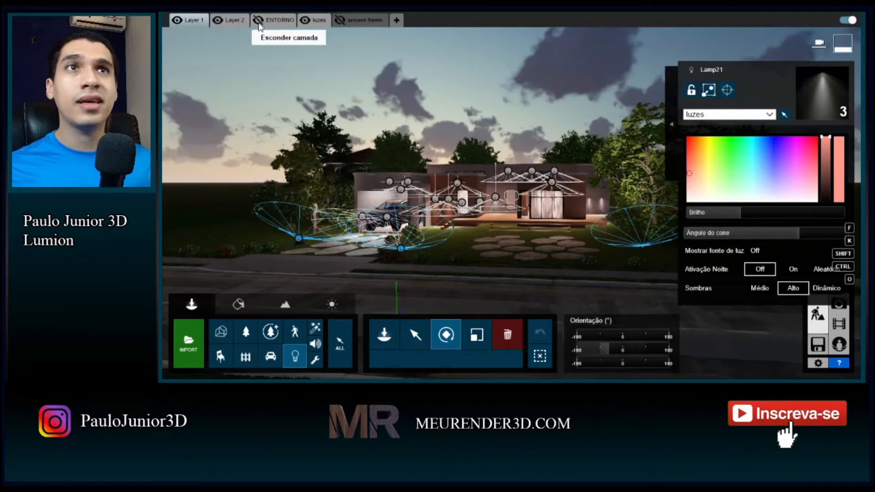
key(w)
key(a)
right_drag(456, 156, 457, 217)
key(w)
right_drag(538, 292, 524, 265)
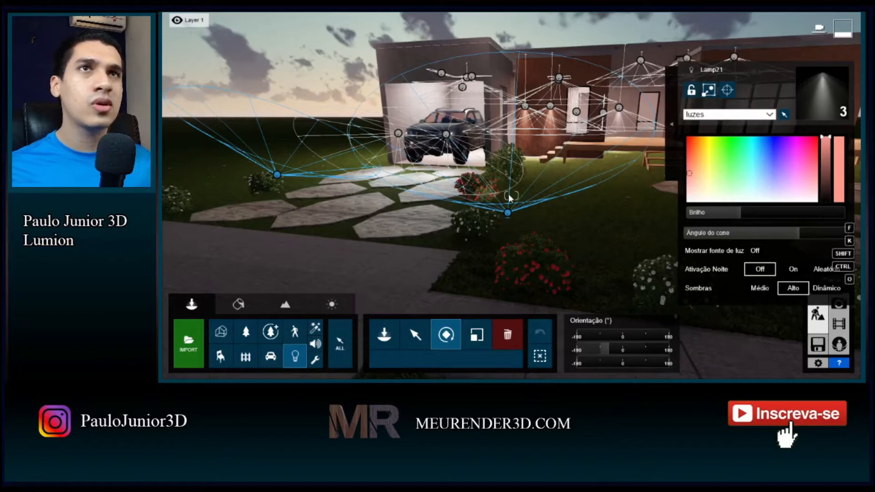
key(w)
key(a)
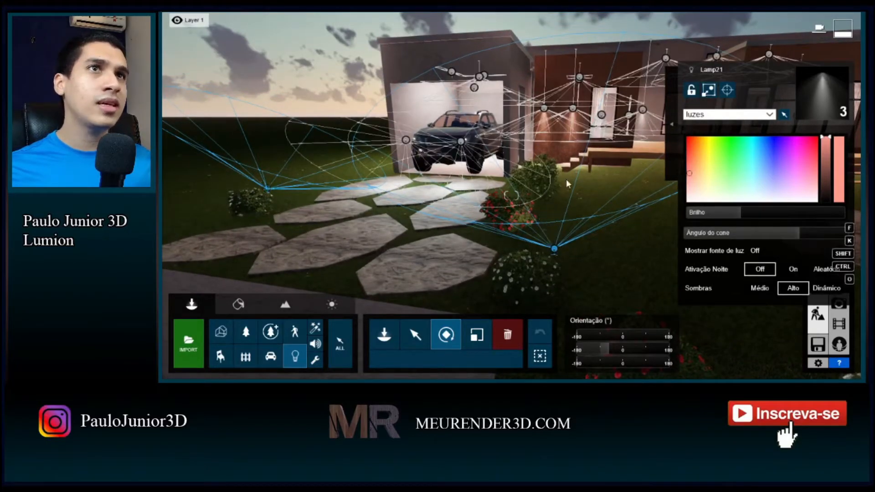
Examine how the selected garden spotlights' beams reach the garage and facade, viewing them from the side and the front
key(d)
right_drag(564, 178, 596, 236)
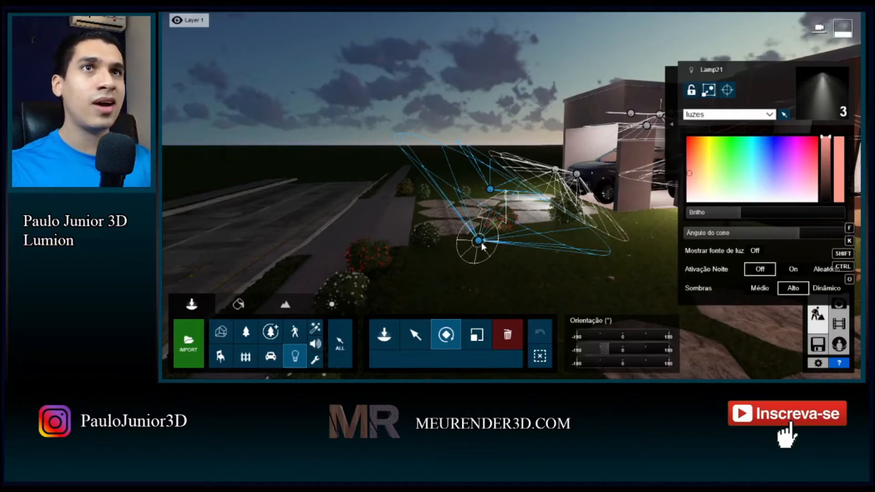
key(a)
right_drag(483, 245, 506, 178)
key(a)
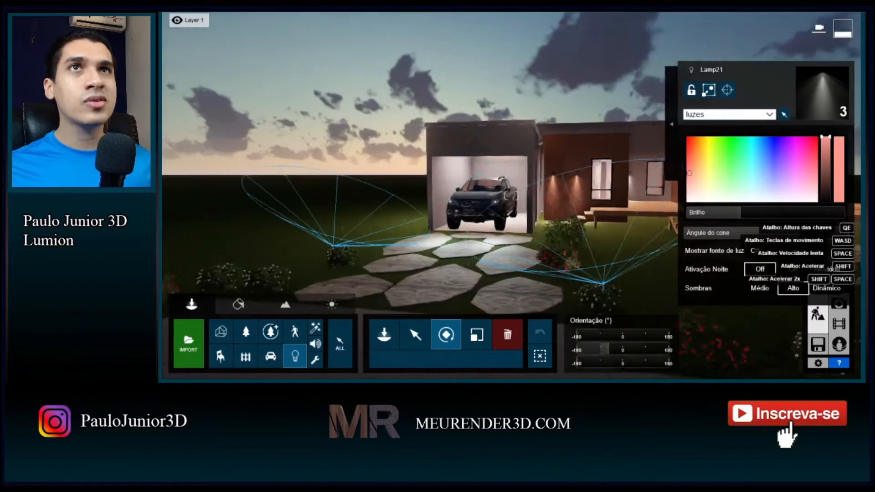
key(w)
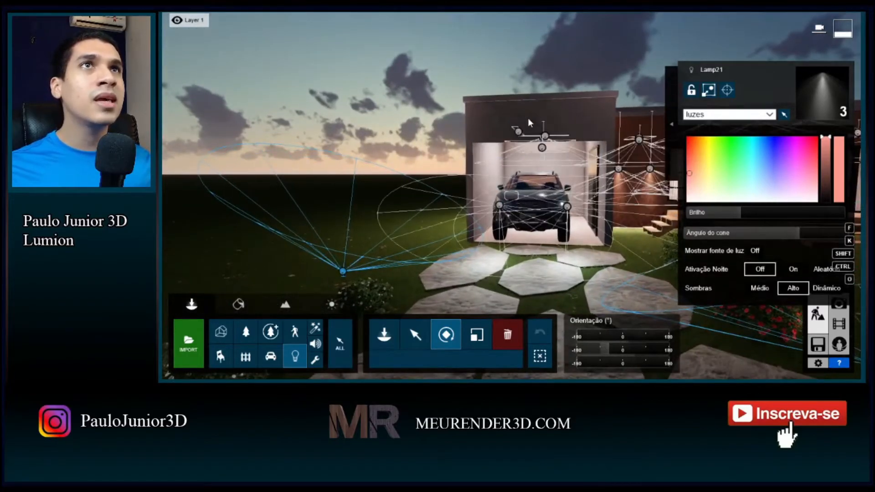
key(s)
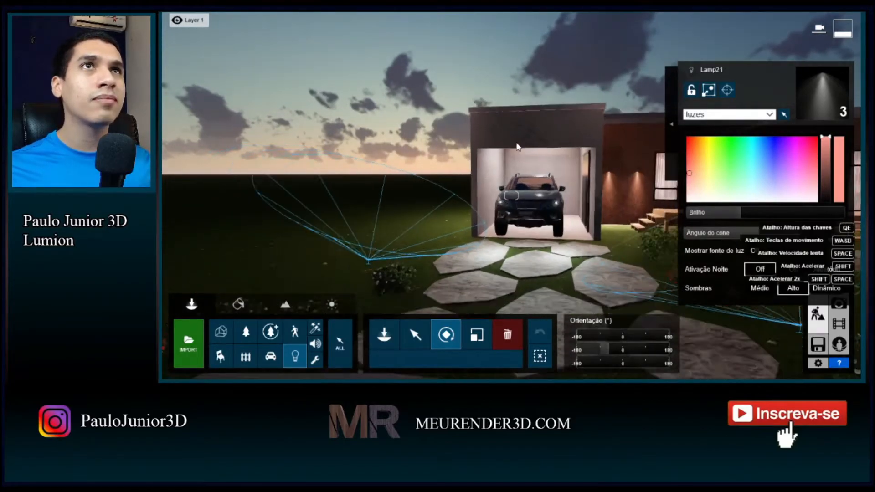
key(d)
key(w)
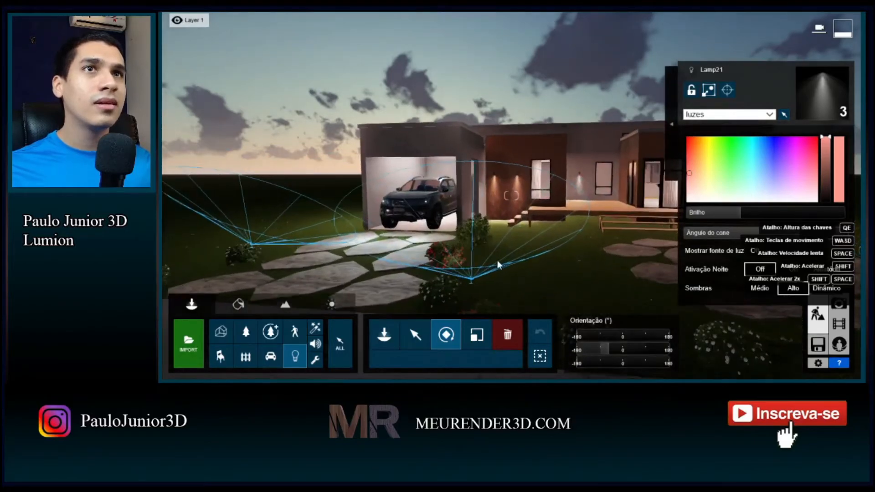
Clear the selection, select only the spotlight by the red-flowered bush beside the garage path, and examine its lighting on the facade
click(540, 357)
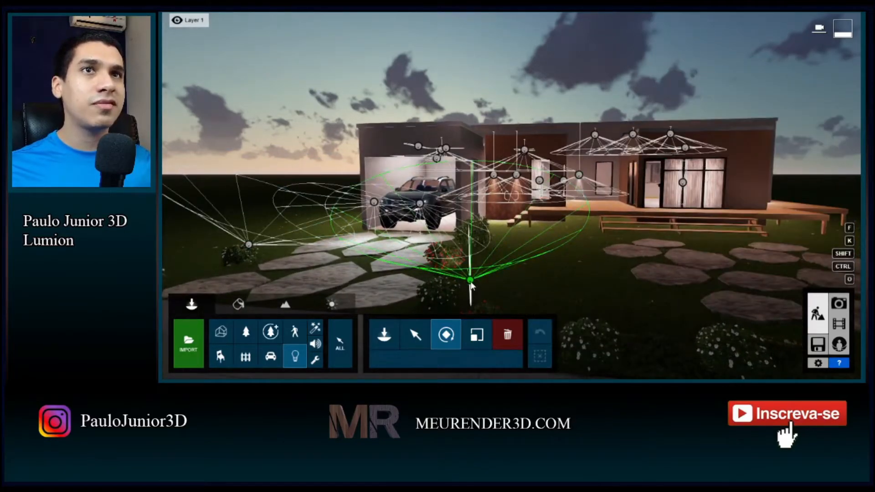
click(471, 280)
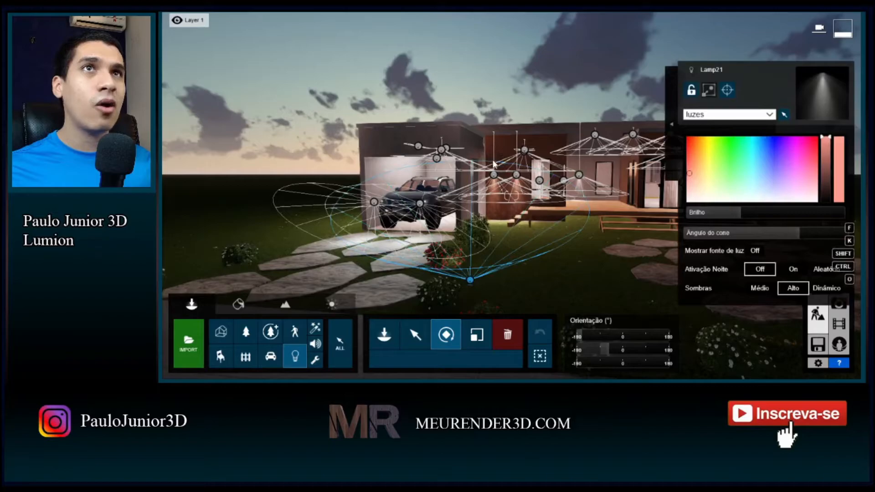
key(w)
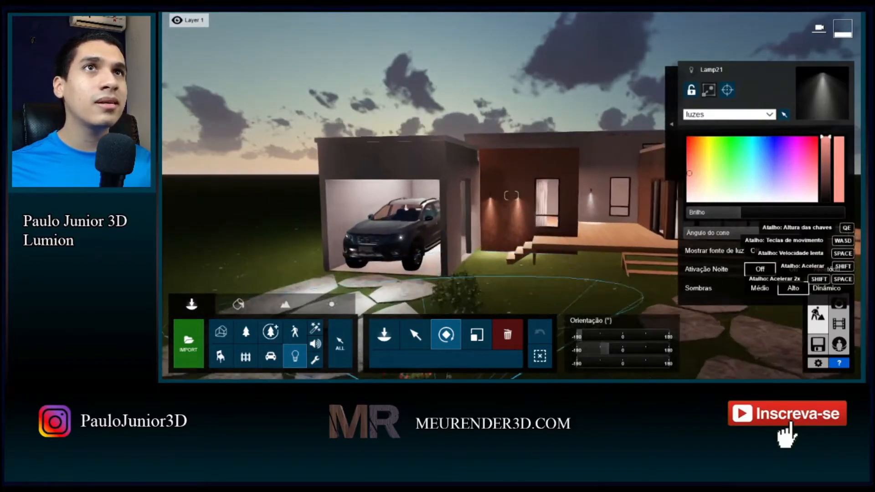
key(s)
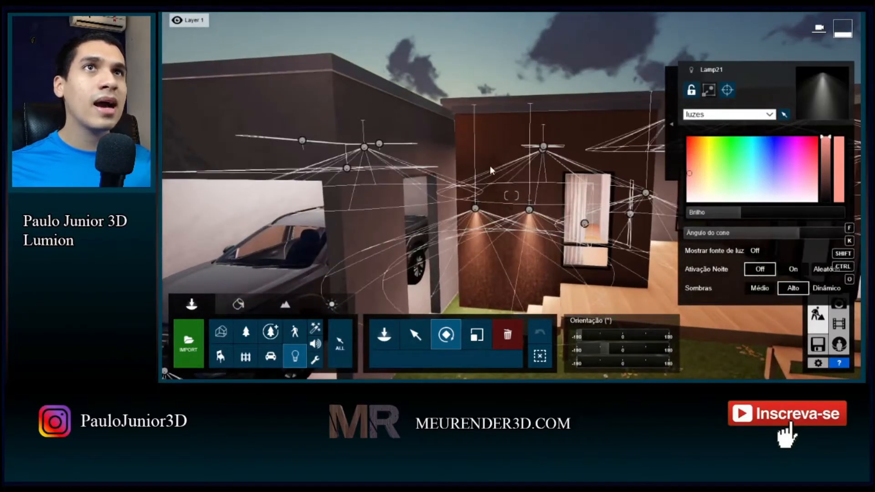
key(w)
key(s)
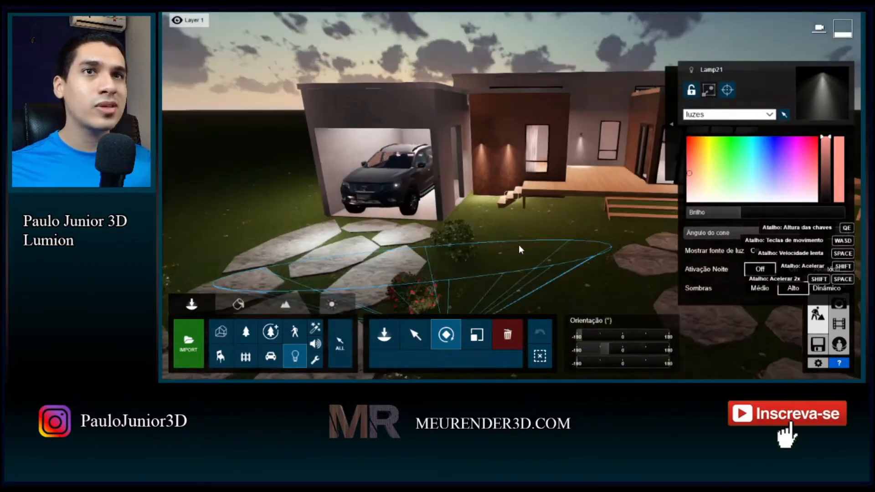
key(s)
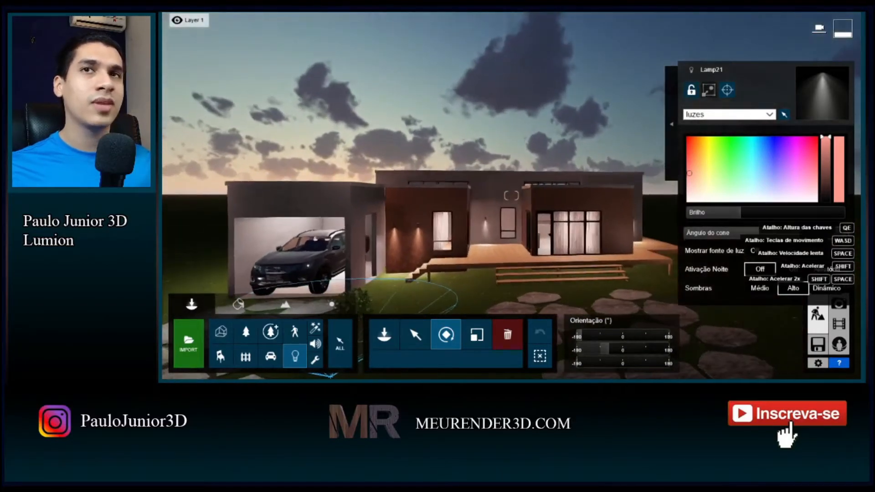
key(s)
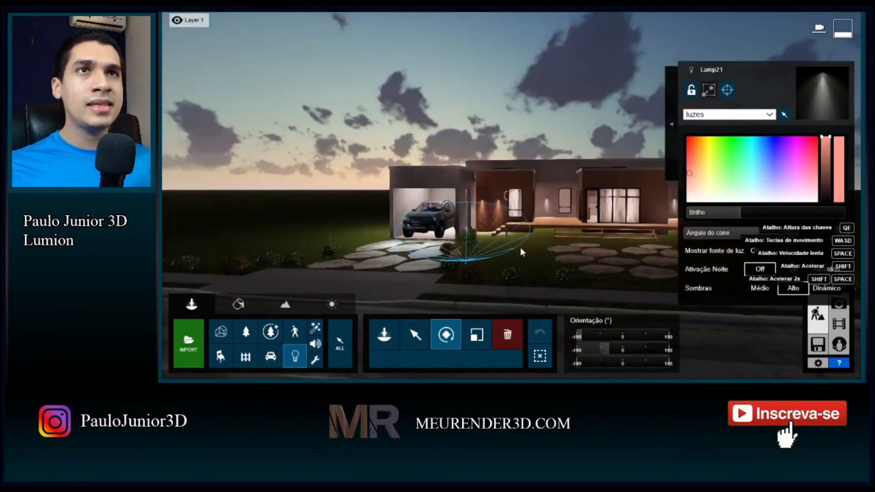
Place two Lamp30 spotlights on the street, one in front of the garage and one farther along the facade
key(a)
key(q)
right_drag(521, 247, 552, 262)
right_drag(570, 193, 592, 212)
key(s)
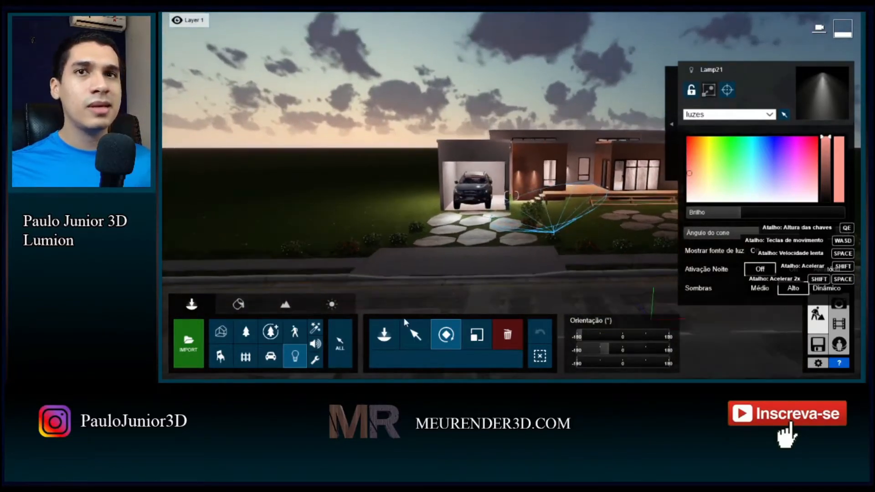
click(388, 336)
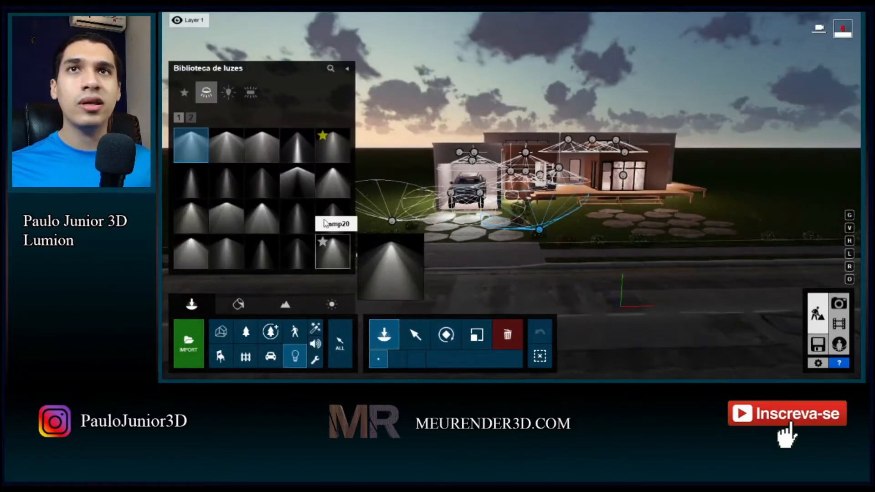
click(192, 117)
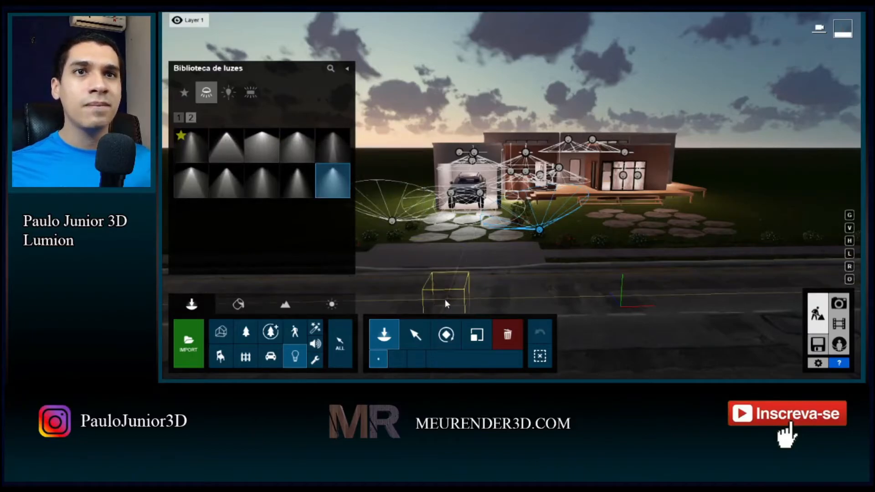
click(471, 288)
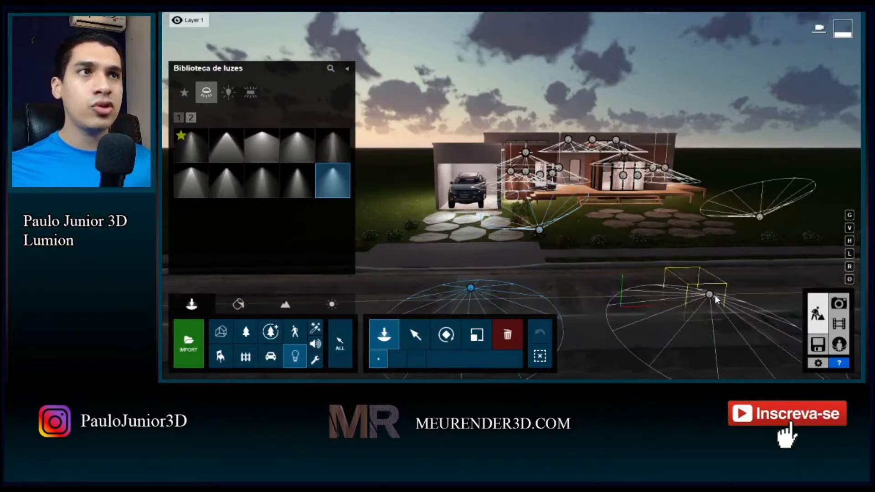
click(749, 285)
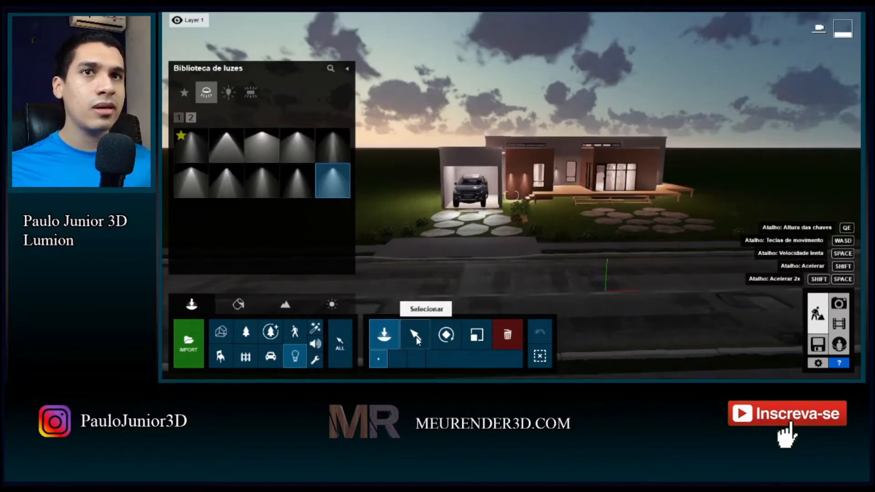
Select both new street spotlights and raise them together by about 6.6 m
click(415, 335)
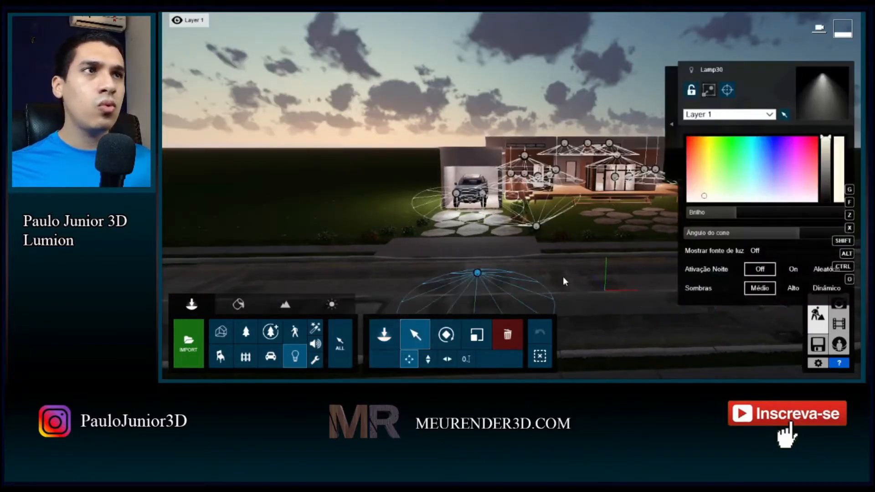
right_drag(563, 278, 565, 277)
ctrl+click(646, 280)
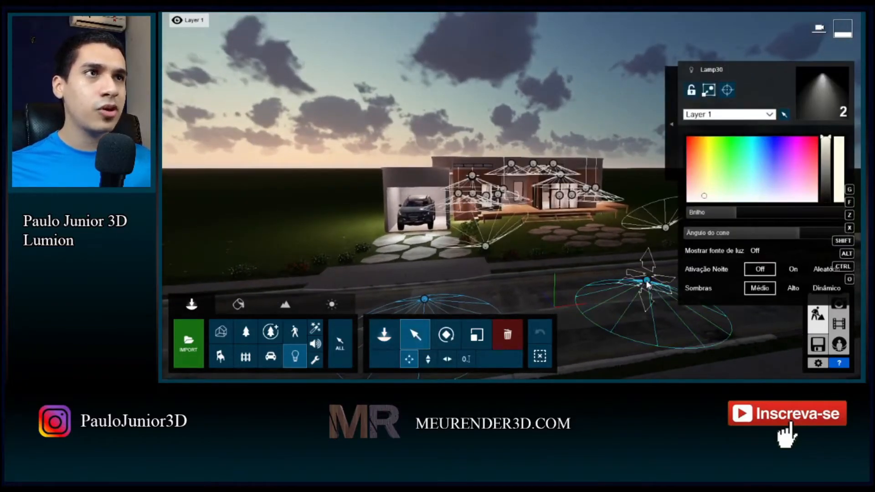
right_drag(646, 281, 649, 296)
key(s)
click(428, 359)
drag(425, 258, 434, 59)
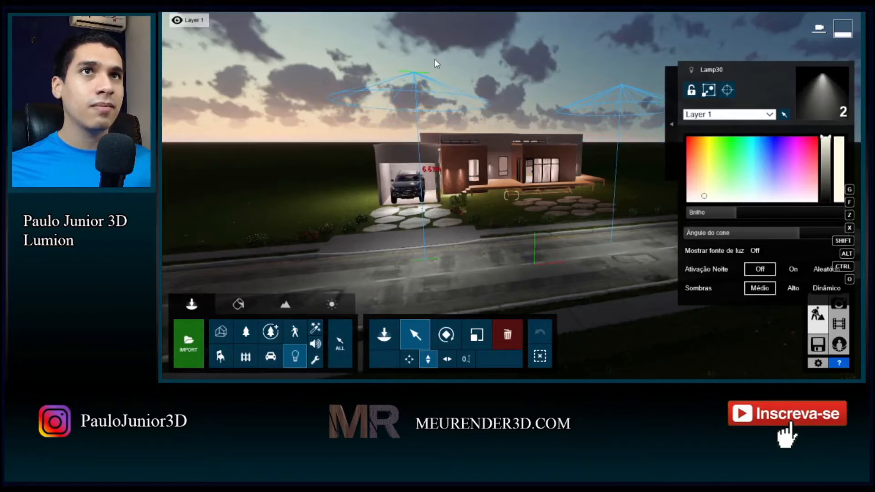
Give both street spotlights a light salmon colour and rotate them to aim at the house
click(691, 176)
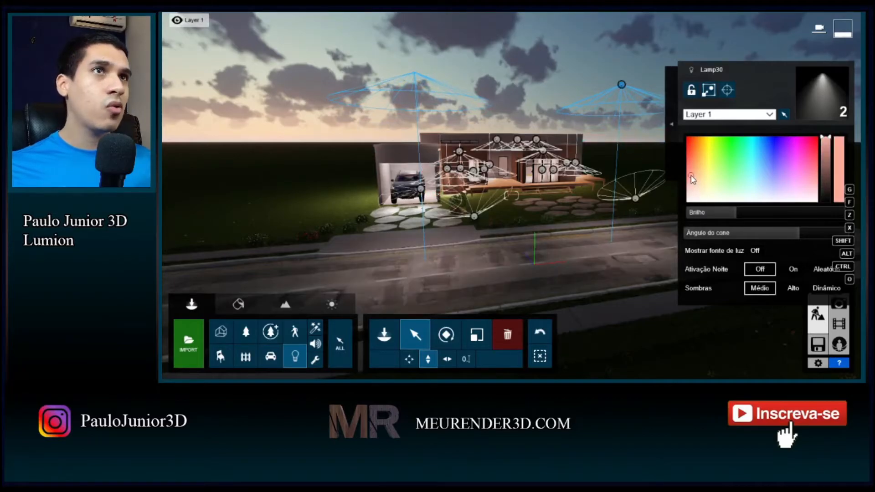
click(446, 336)
key(a)
right_drag(451, 274, 608, 267)
drag(471, 98, 460, 128)
drag(457, 130, 442, 127)
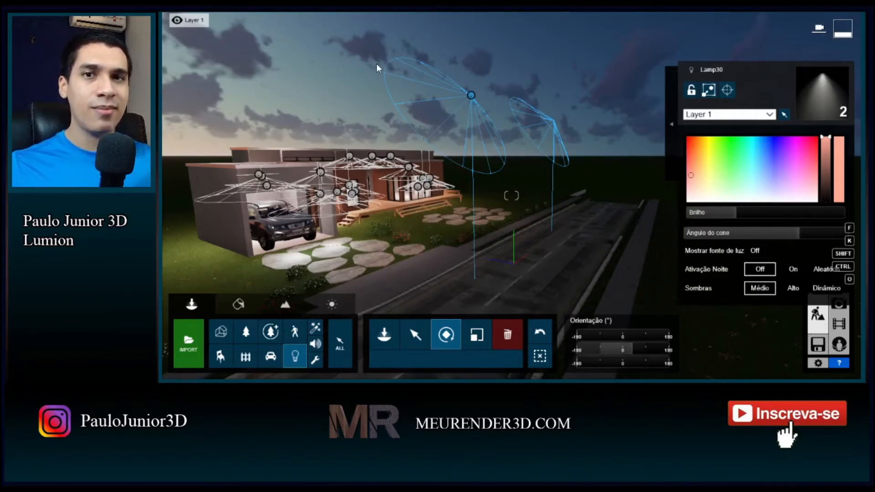
Deepen both street spotlights' colour to a saturated orange-red and lower their brightness to 202.5
key(e)
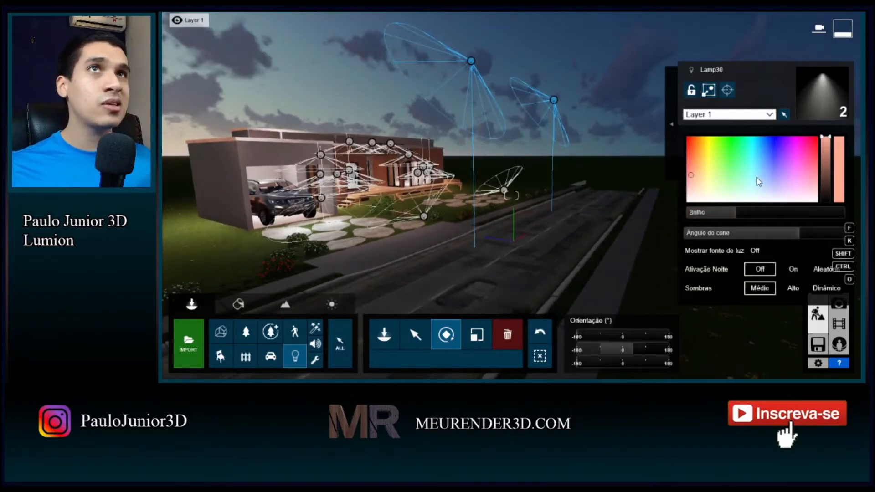
drag(690, 166, 691, 154)
key(d)
right_drag(510, 165, 489, 168)
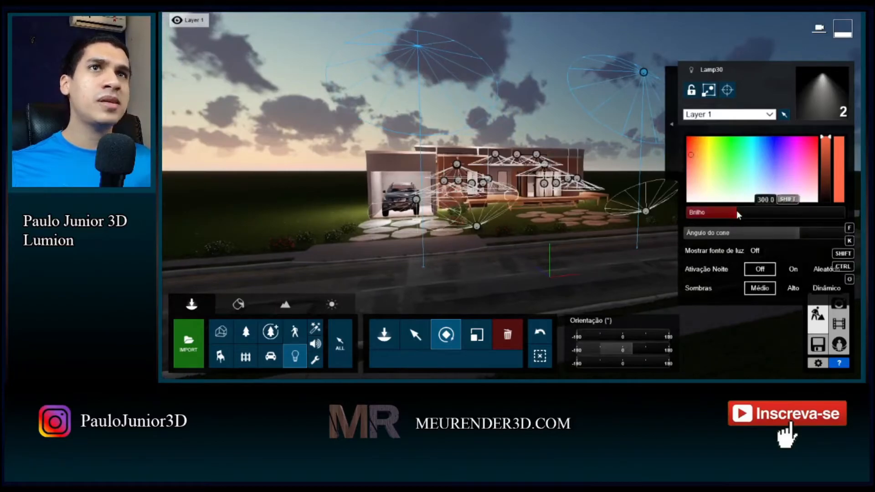
mouse_move(737, 211)
mouse_down()
mouse_move(752, 212)
mouse_move(733, 211)
mouse_up()
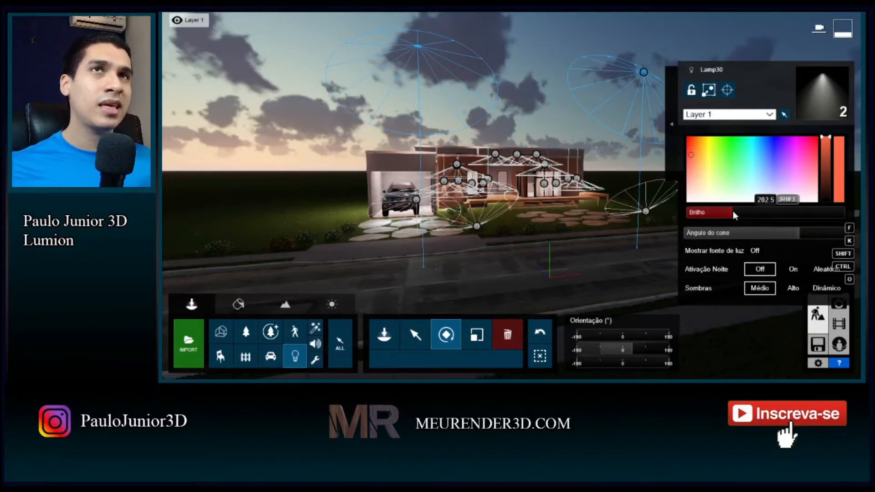
Delete the two raised spotlights above the street
key(d)
right_drag(562, 164, 572, 163)
key(s)
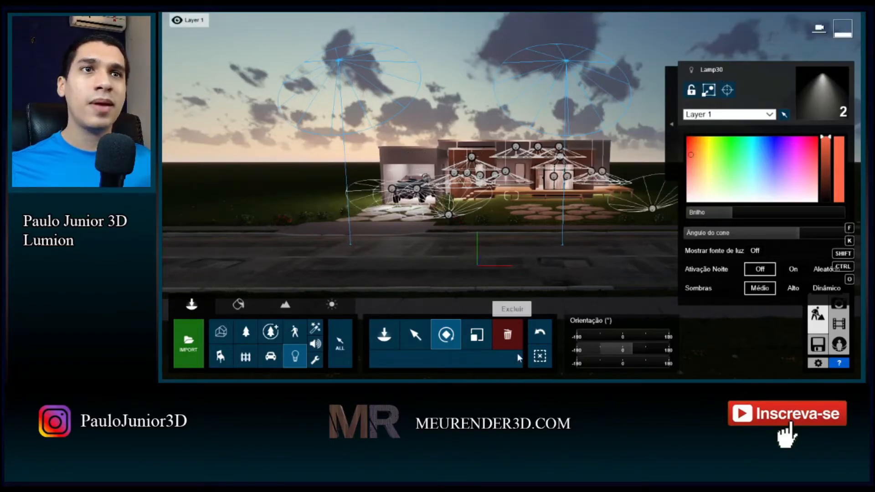
click(513, 341)
click(566, 59)
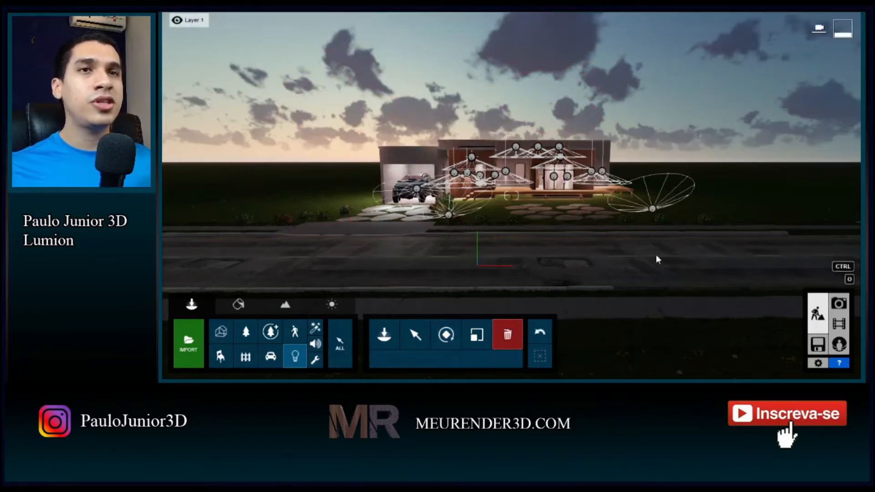
Review photo 11's effects and its layer visibility setting in Photo mode, and open photo 12
click(840, 304)
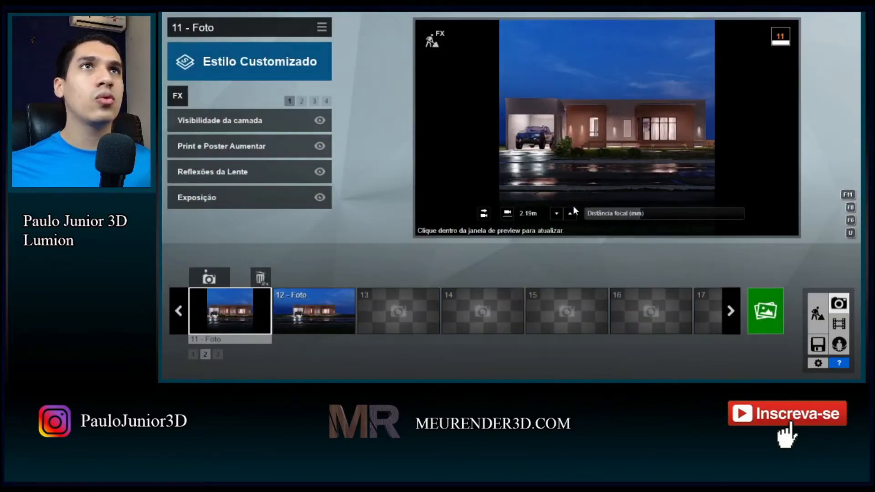
click(178, 98)
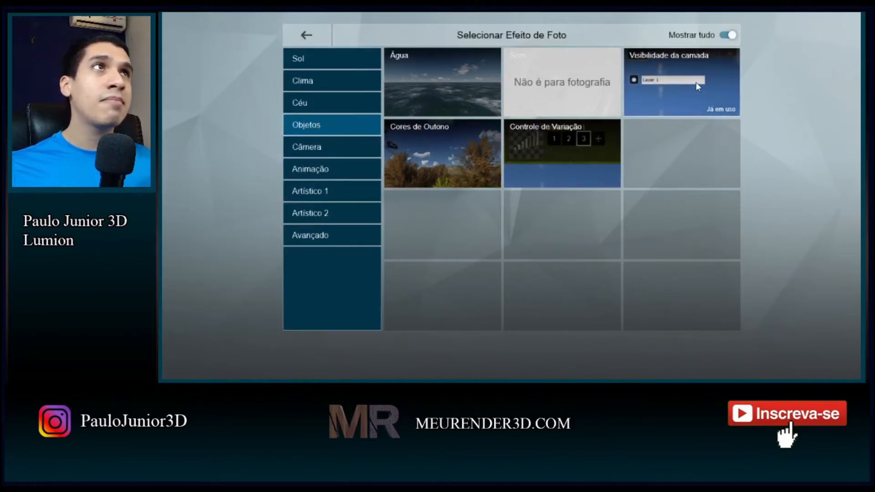
click(311, 35)
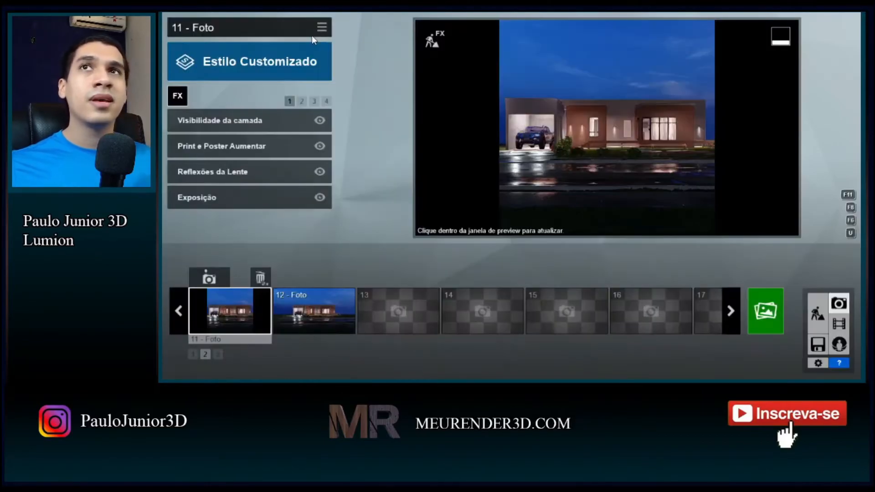
click(239, 119)
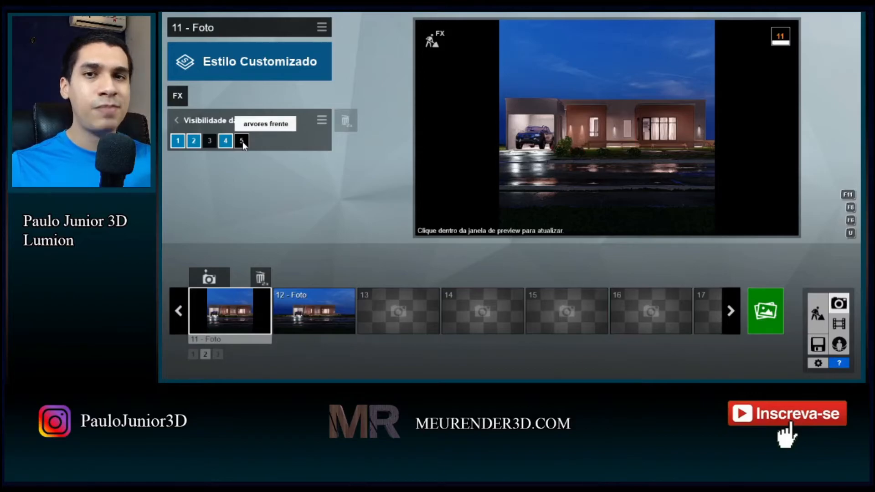
mouse_move(597, 132)
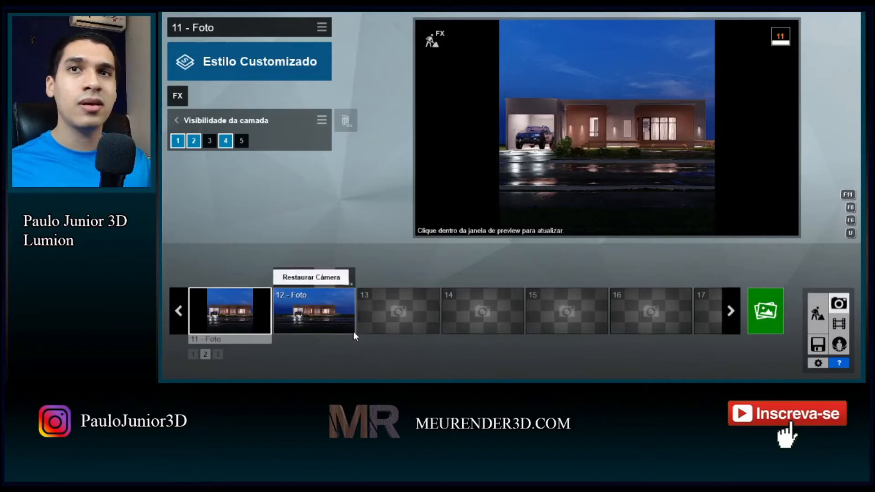
click(335, 316)
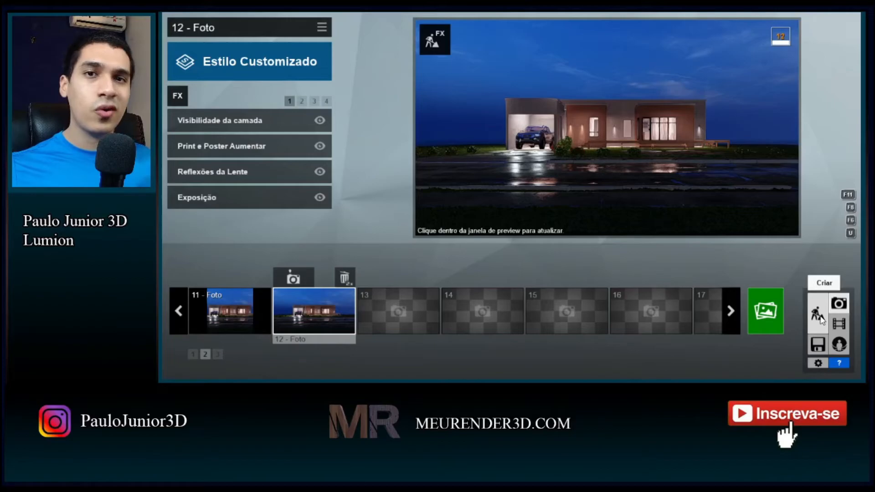
Return to Build mode and view the garage front with its path and garden spotlights
click(819, 316)
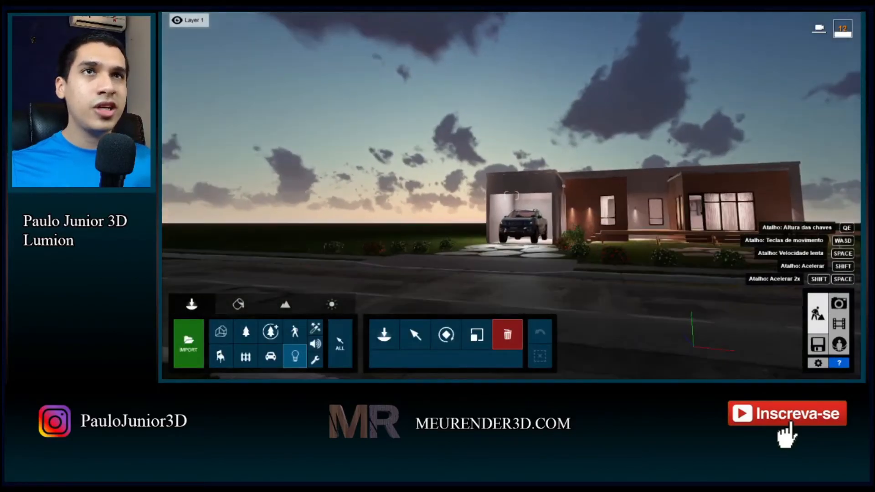
key(w)
right_drag(595, 179, 594, 216)
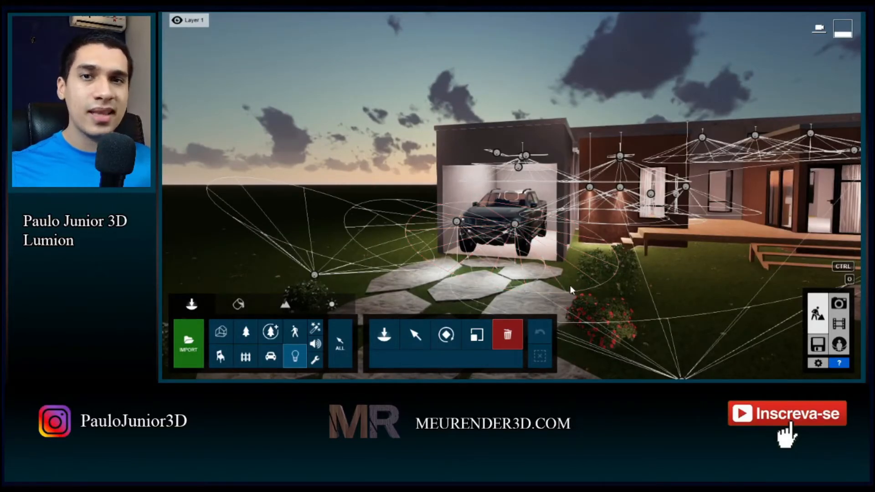
Select the two spotlights placed at the pickup's headlights in front of the garage to show their shared properties
key(w)
key(d)
right_drag(562, 260, 410, 339)
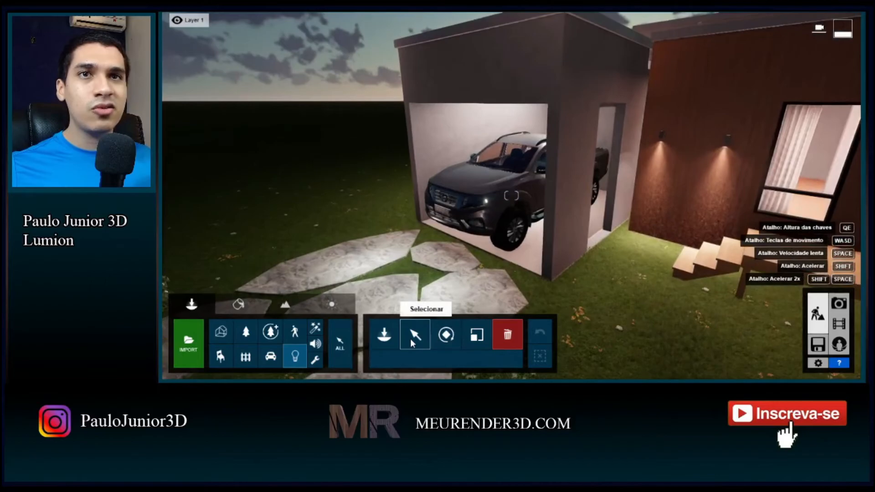
click(411, 338)
click(461, 216)
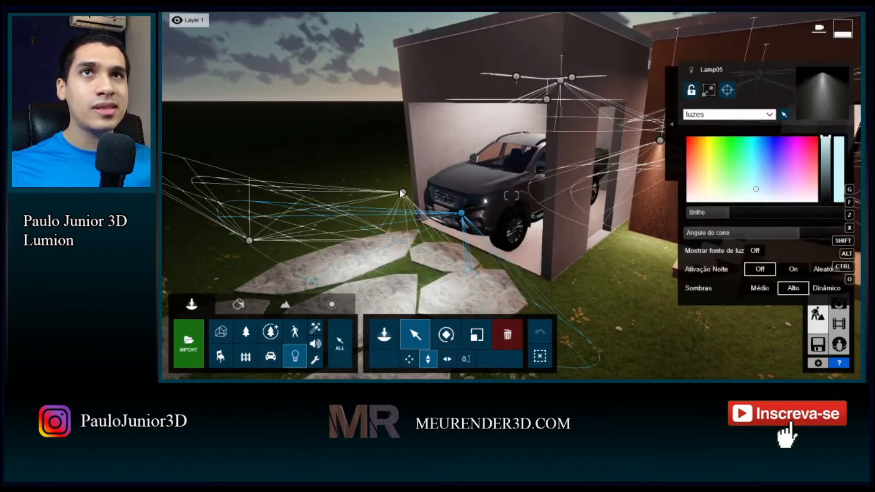
key(s)
right_drag(512, 226, 545, 164)
key(w)
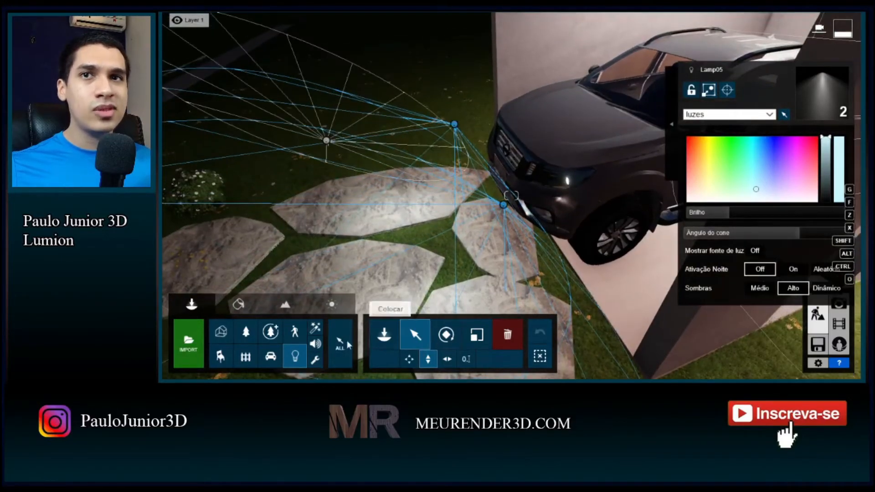
Open the spotlight library to show the selected lamp type and examine the spotlight positions at the pickup's front
click(384, 335)
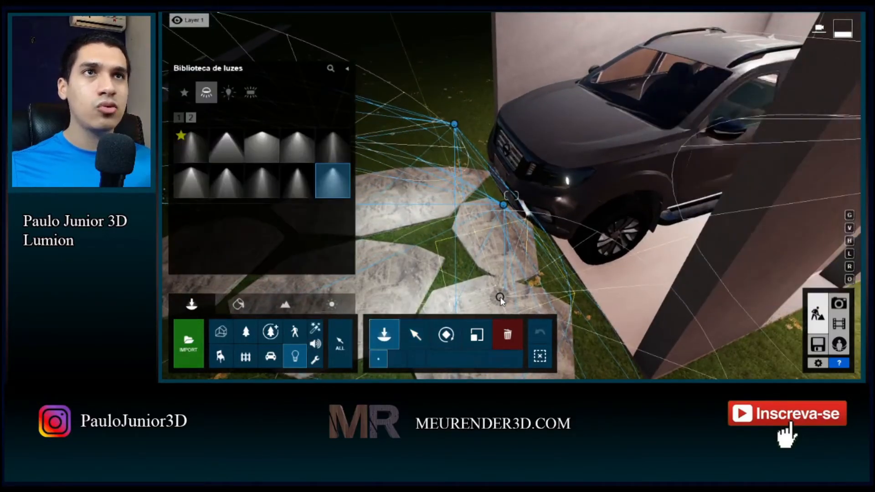
key(a)
right_drag(499, 189, 606, 178)
right_drag(460, 210, 487, 248)
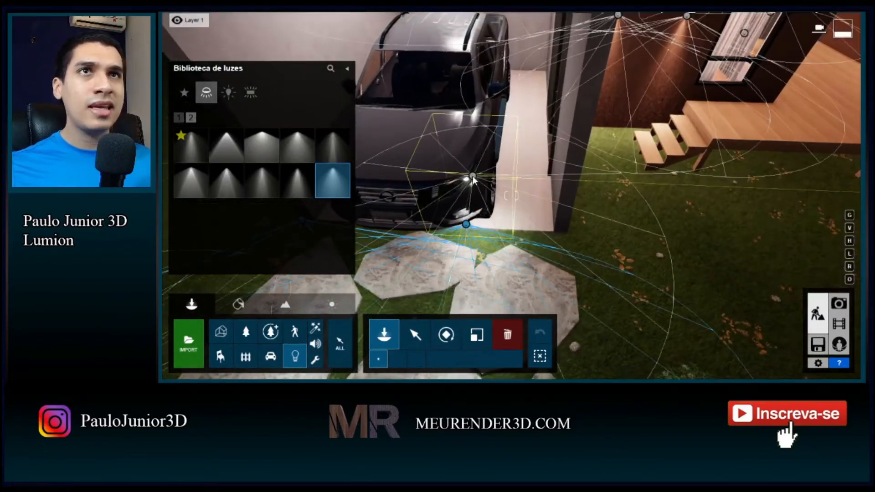
key(d)
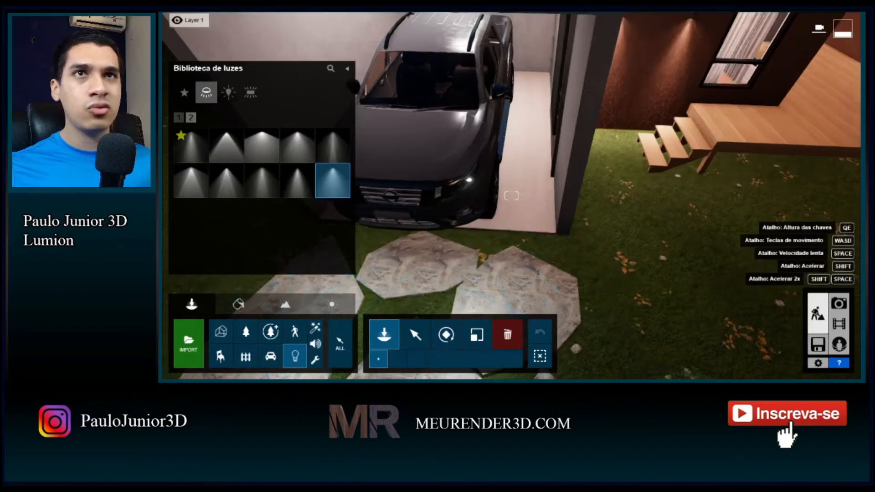
right_drag(410, 282, 365, 285)
Return to the two selected headlight spotlights, view their cones from the garage side, and show their orientation settings
click(418, 335)
key(s)
right_drag(479, 272, 483, 128)
key(e)
key(d)
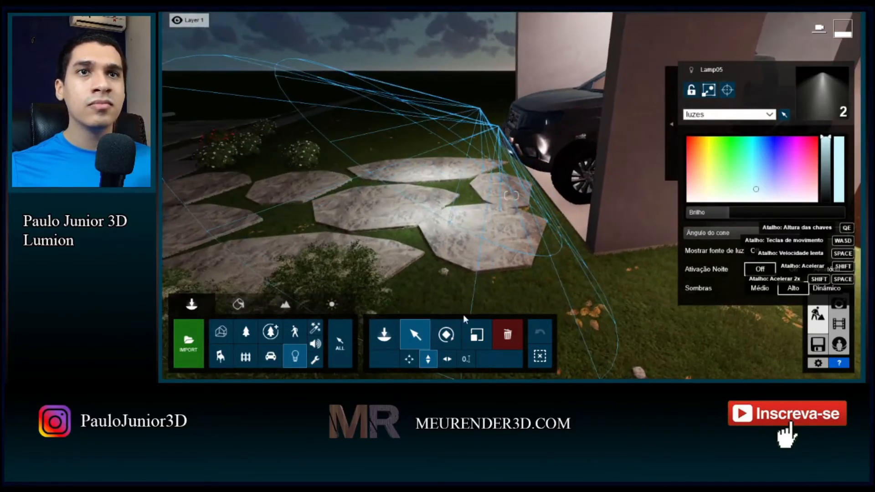
click(446, 334)
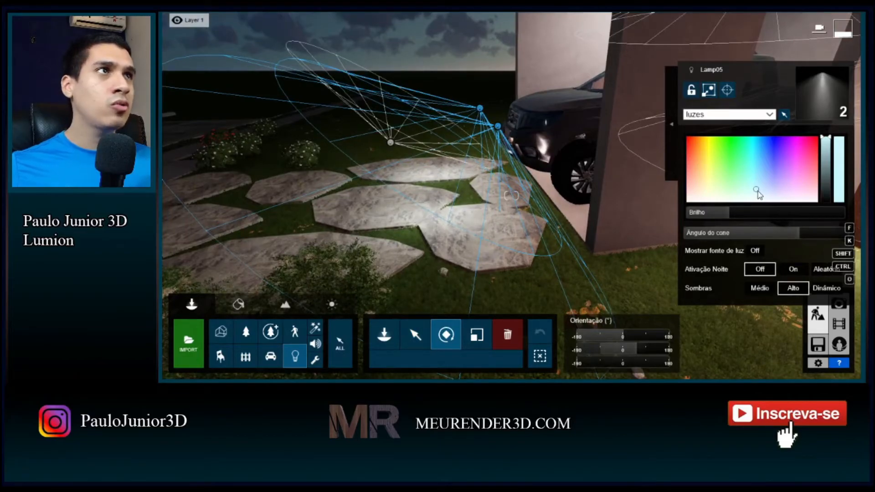
Examine the headlight spotlights' colour, brightness and shadow settings and their effect on the stone path, from the garage front back to the street
key(a)
right_drag(468, 186, 576, 174)
key(a)
key(s)
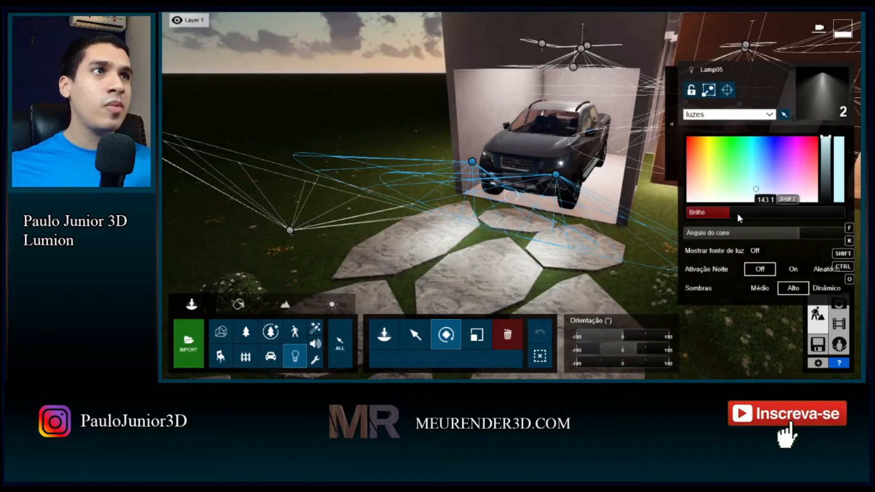
key(s)
key(d)
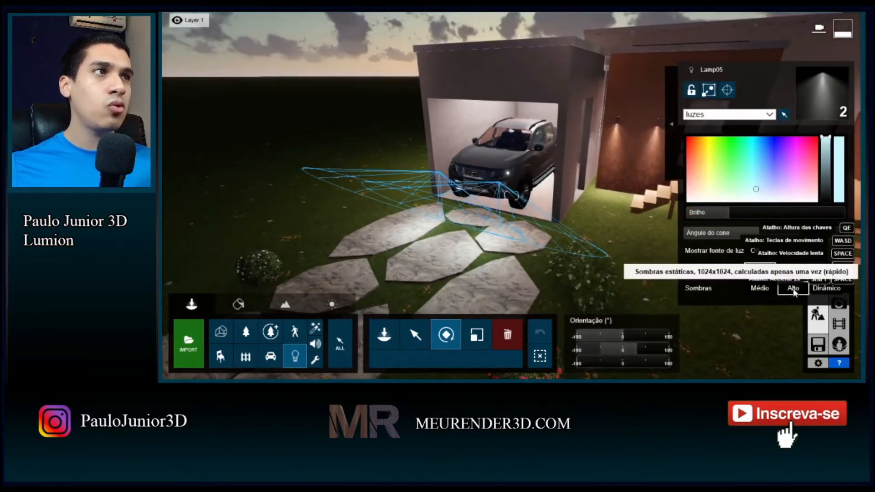
key(s)
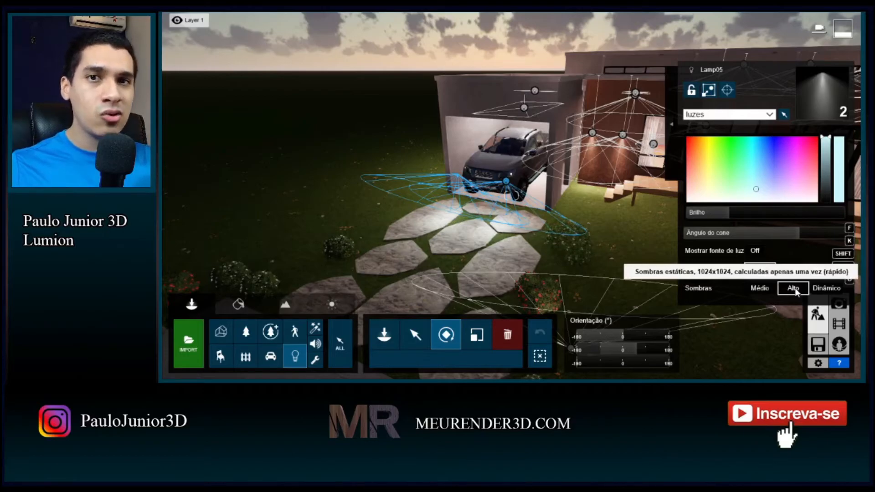
key(w)
right_drag(524, 203, 518, 197)
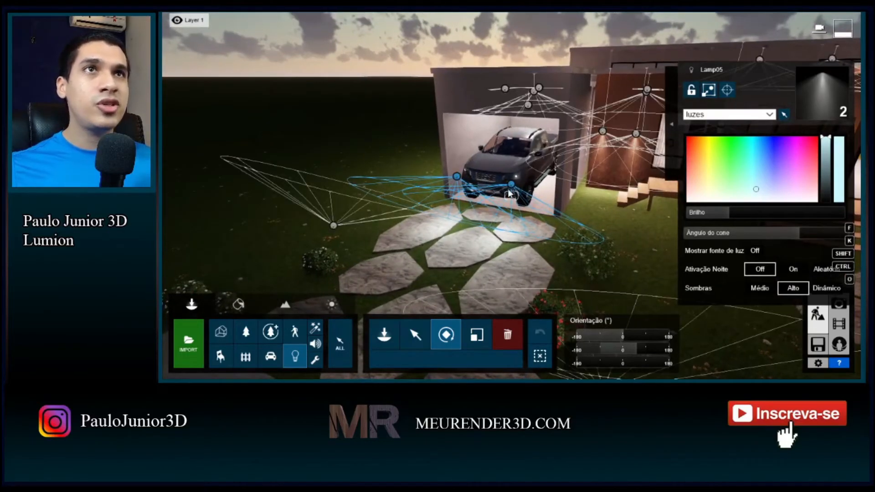
key(w)
right_drag(524, 191, 461, 299)
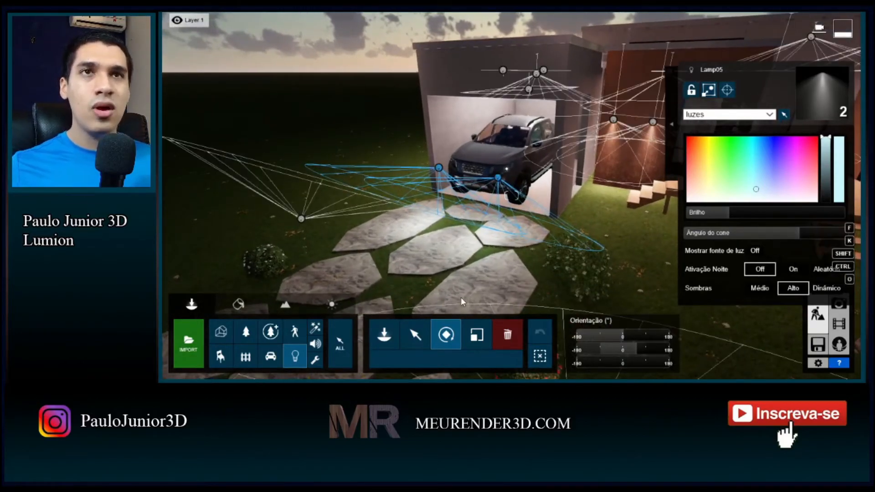
key(s)
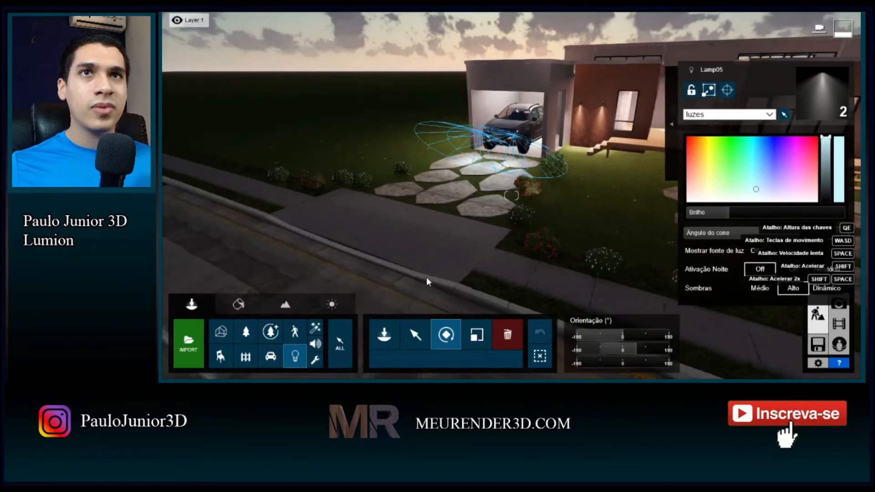